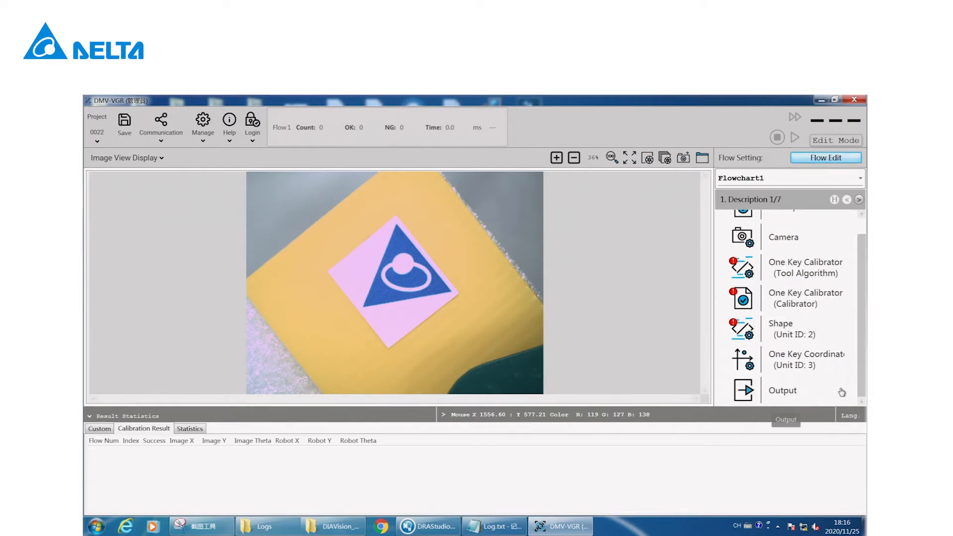
Open the One Key Calibrator tool algorithm and fit its inspection region to nearly the whole image and its pattern region around the blue triangle
double_click(834, 276)
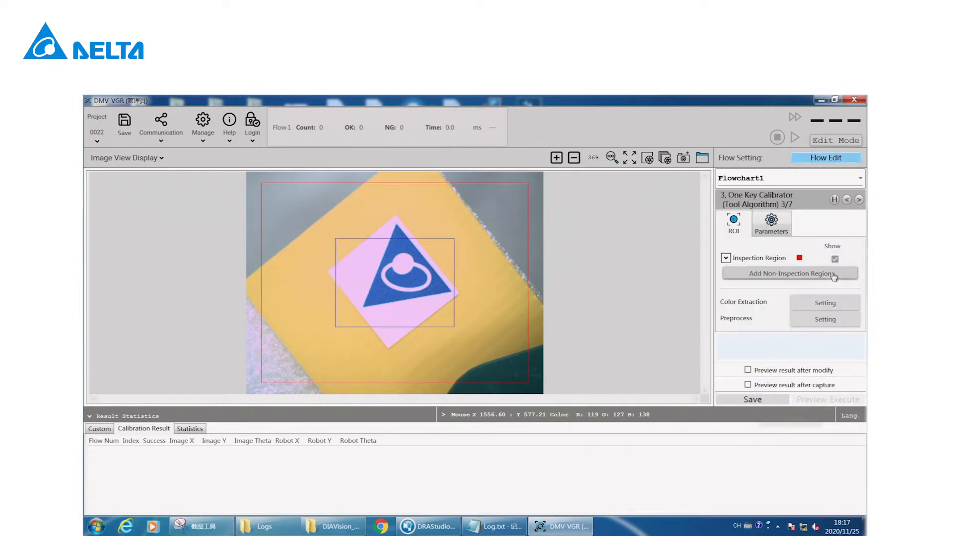
left_click(415, 205)
left_click_drag(416, 204, 410, 203)
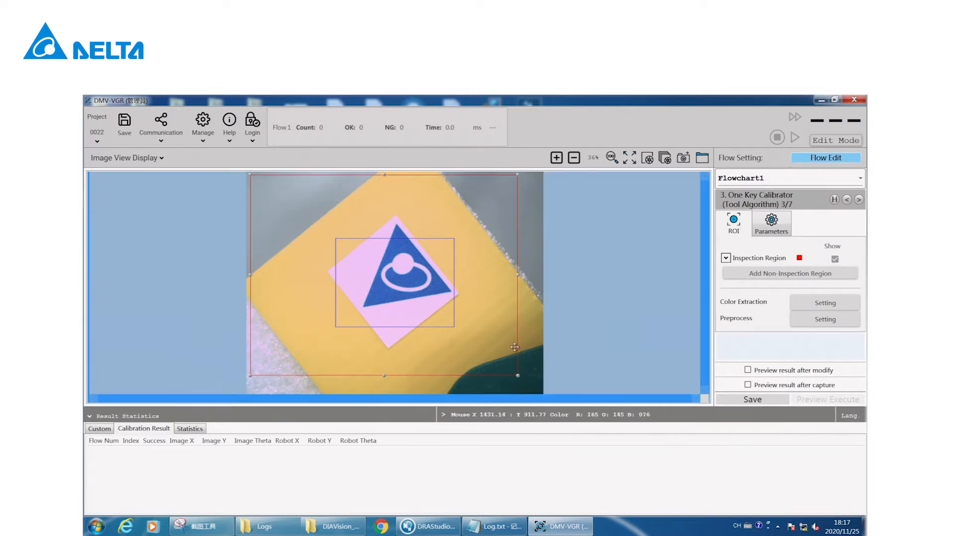
left_click_drag(516, 376, 536, 387)
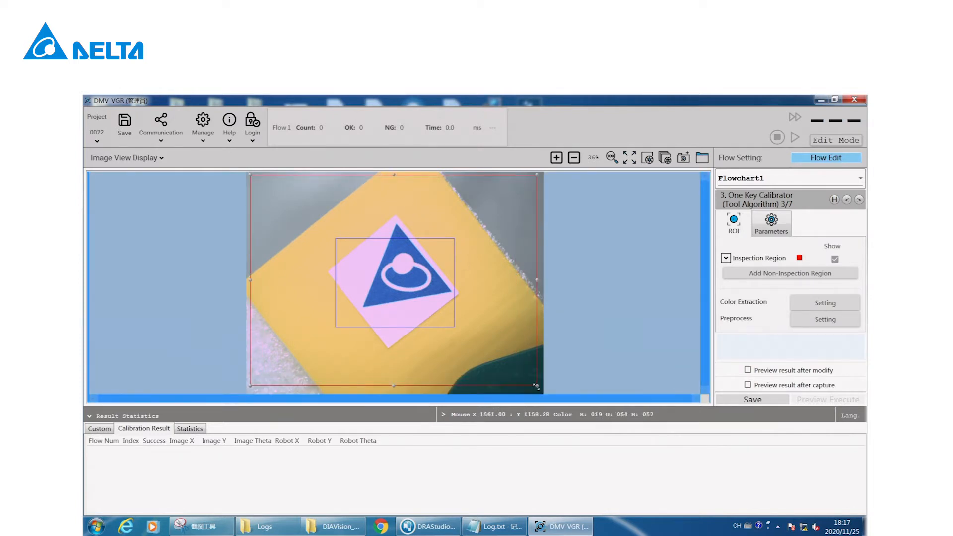
left_click_drag(426, 270, 441, 258)
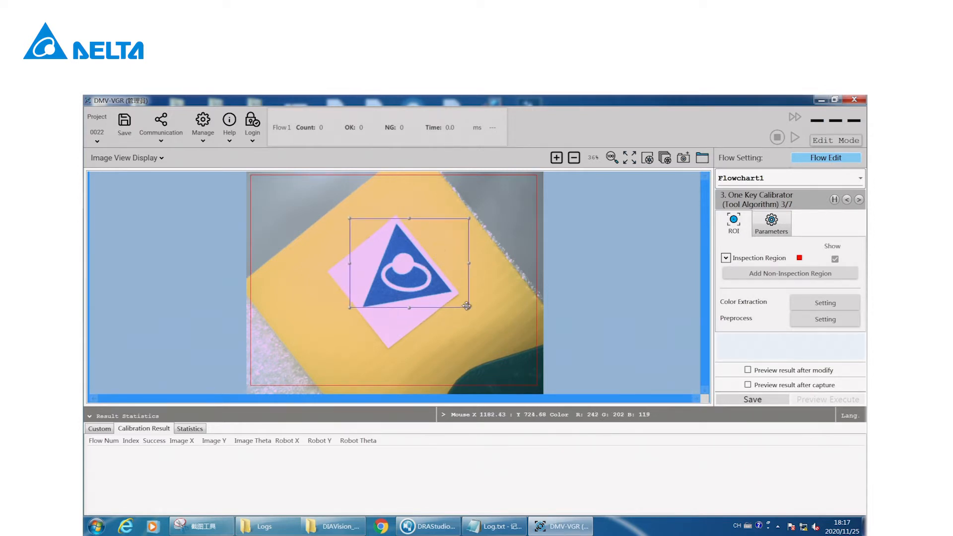
left_click_drag(468, 307, 469, 311)
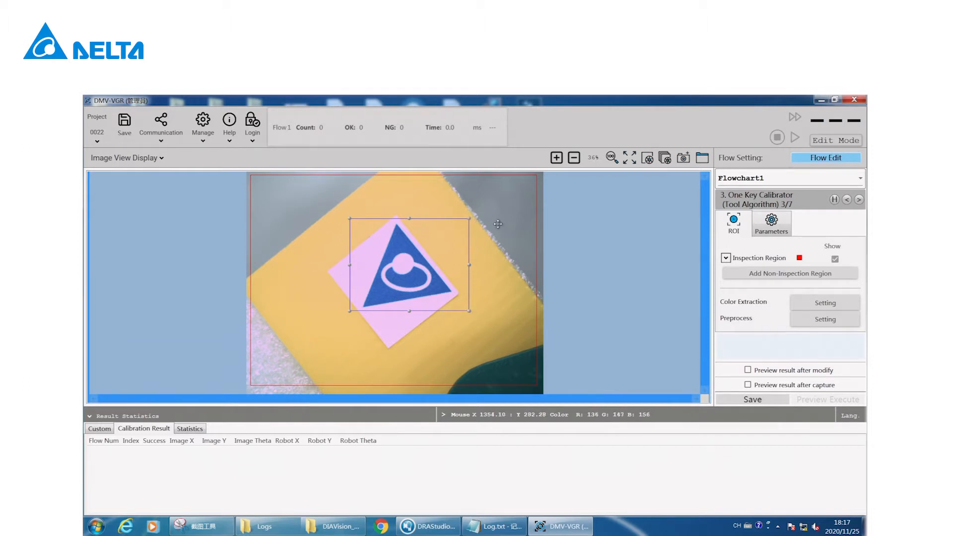
Check the pattern's feature outline in the mask editor, accept it and save the calibrator's tool algorithm
left_click(772, 221)
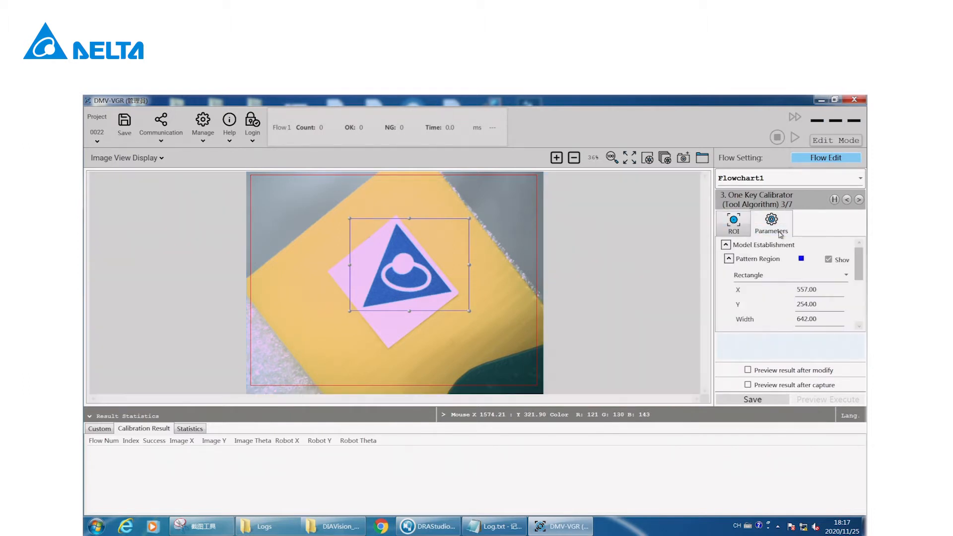
scroll(857, 290, "down", 2)
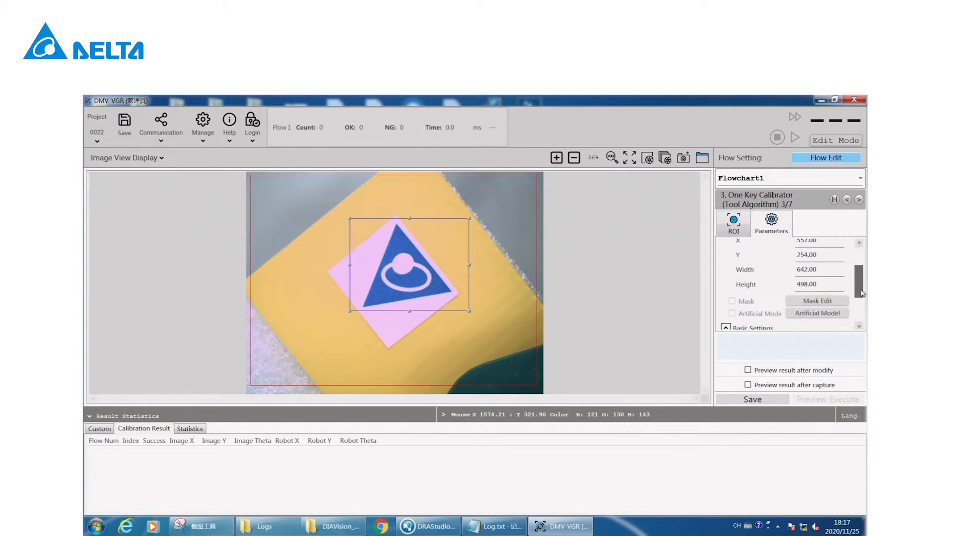
left_click(818, 301)
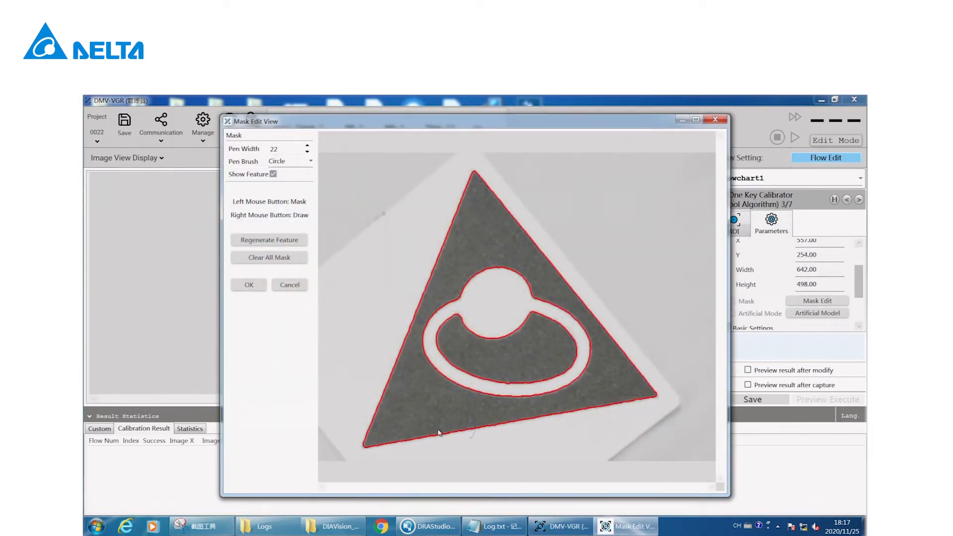
left_click(250, 287)
scroll(860, 277, "down", 3)
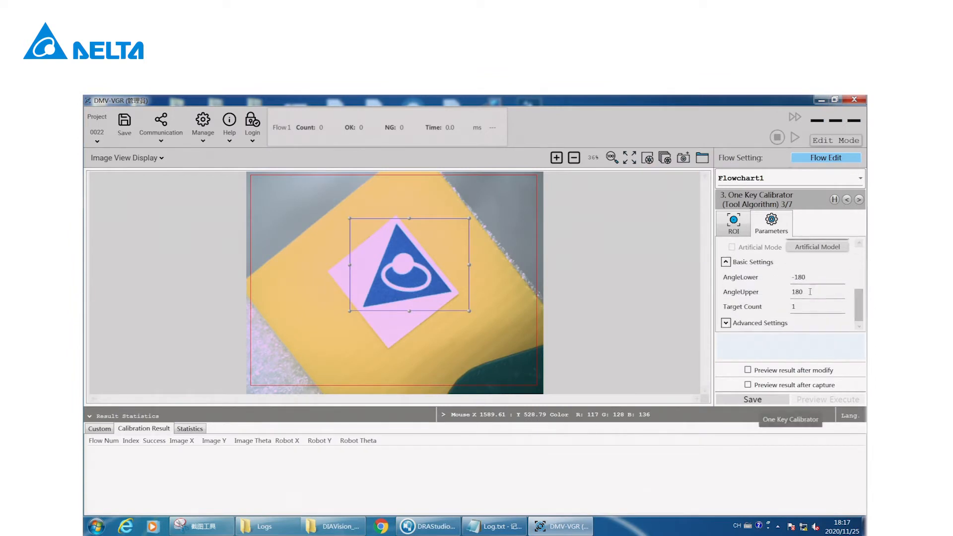
left_click(752, 400)
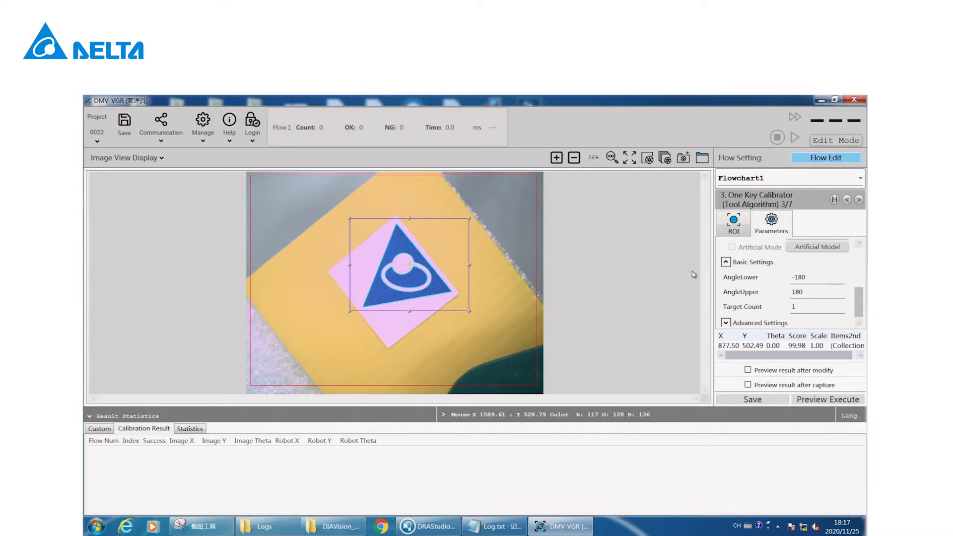
In the One Key Calibrator's calibrator unit, set the camera mount type to On Robot and the mount position to SCARA J2 axis
left_click(859, 200)
left_click(824, 237)
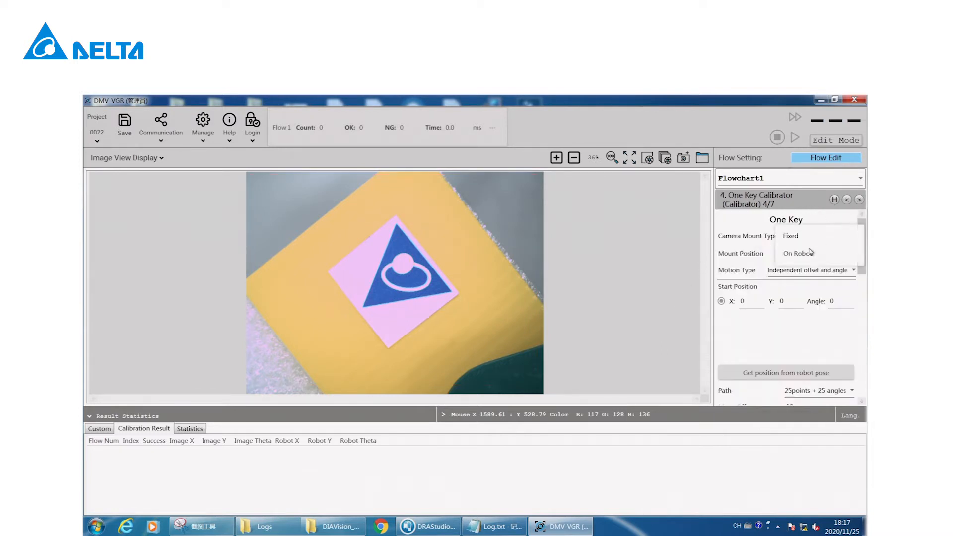
left_click(825, 255)
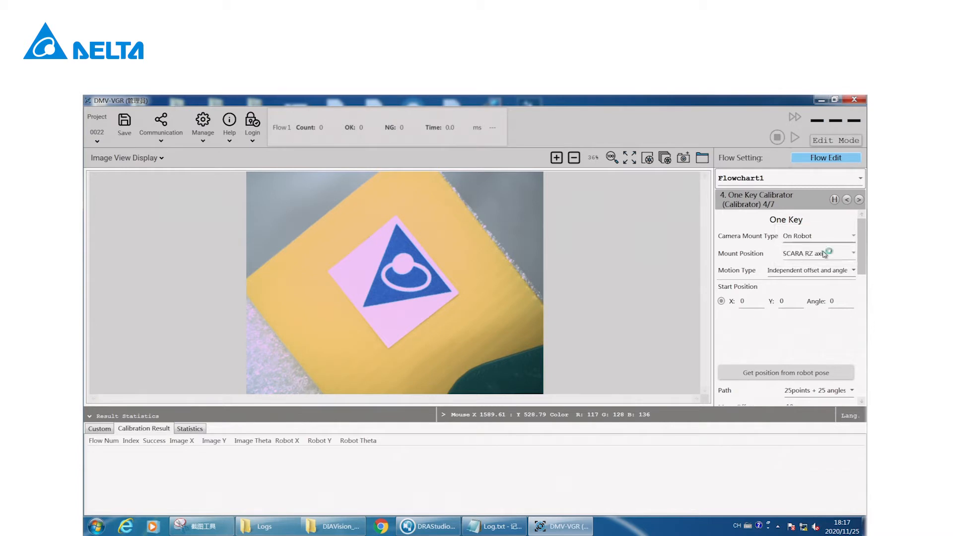
left_click(826, 255)
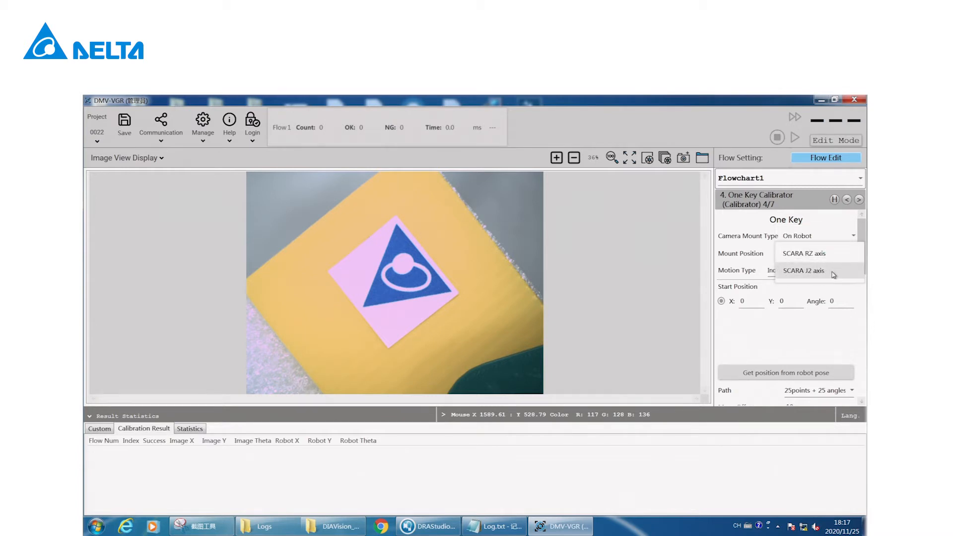
left_click(832, 272)
Fill the first and second start positions from the current robot pose
scroll(832, 272, "down", 10)
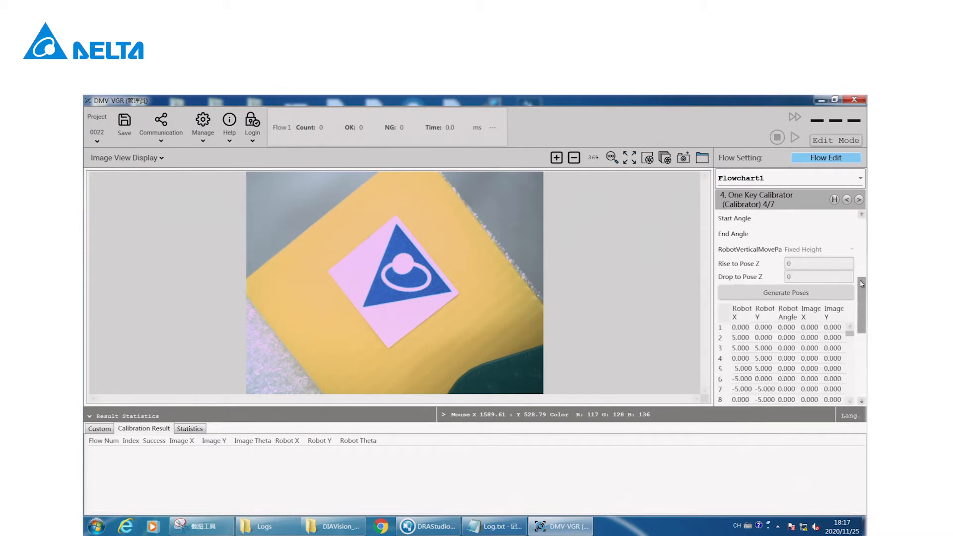
left_click_drag(860, 279, 863, 255)
scroll(863, 262, "up", 3)
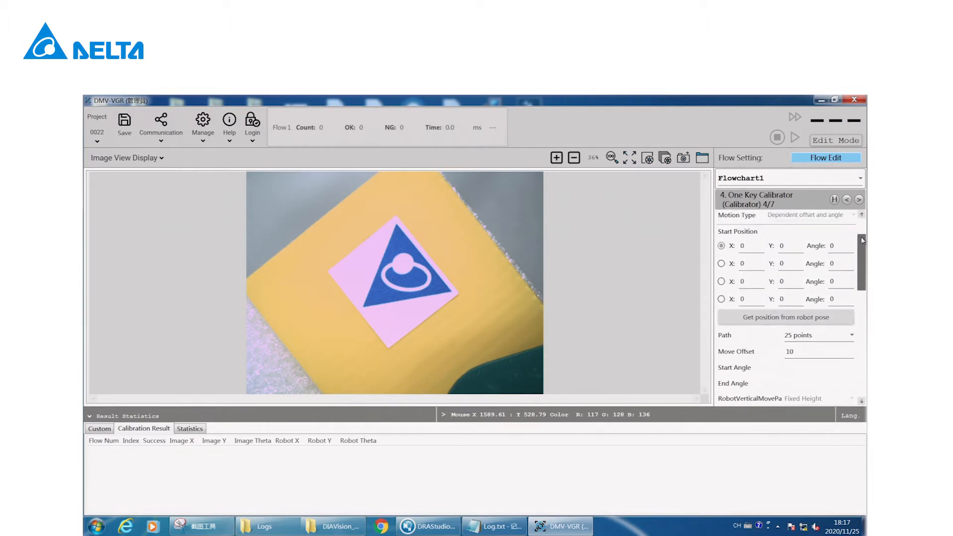
scroll(859, 262, "up", 1)
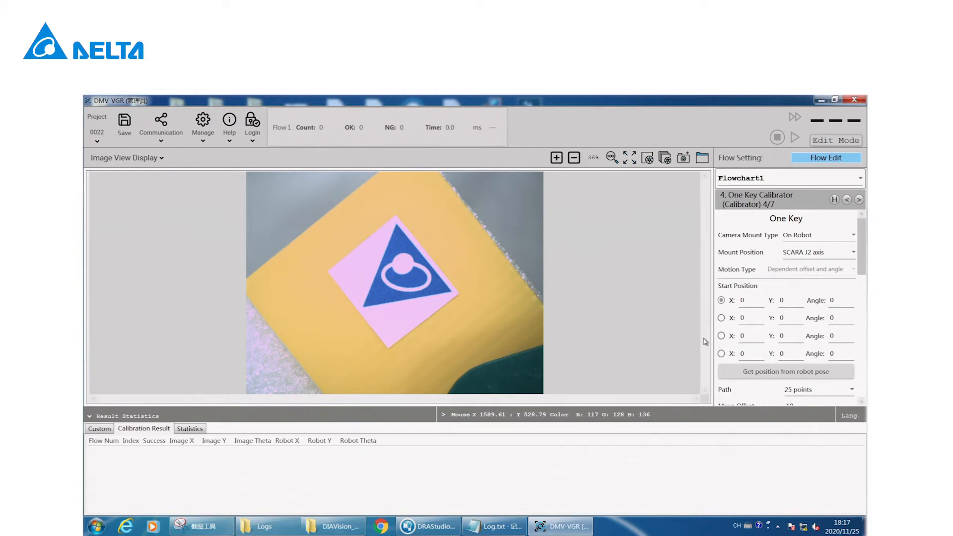
left_click(777, 372)
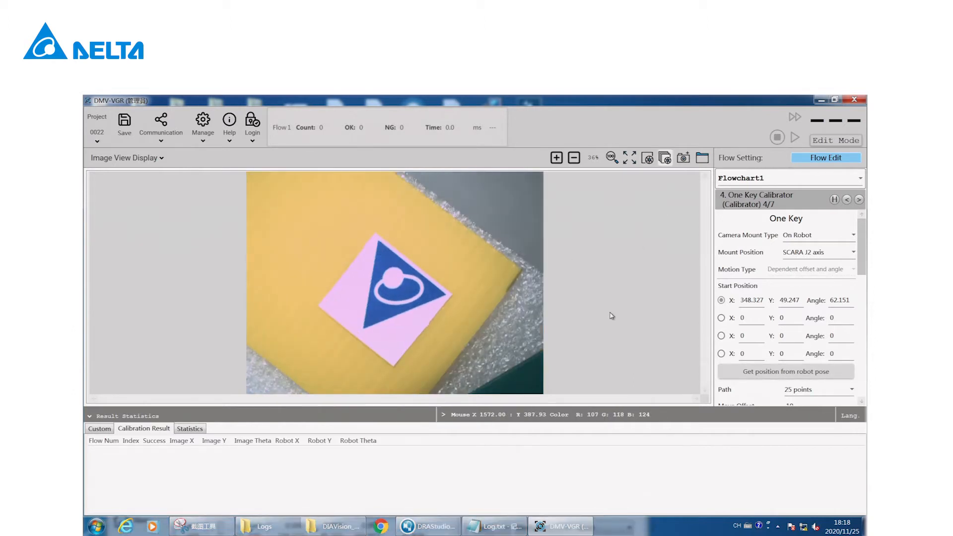
left_click(722, 318)
left_click(786, 372)
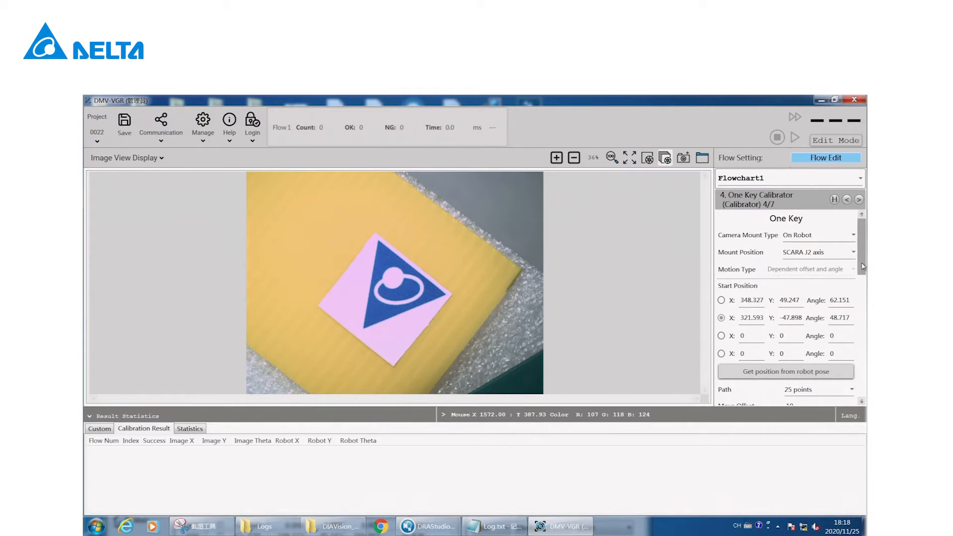
Select the third start position and try to read it from the current robot pose
scroll(863, 248, "down", 3)
left_click(721, 250)
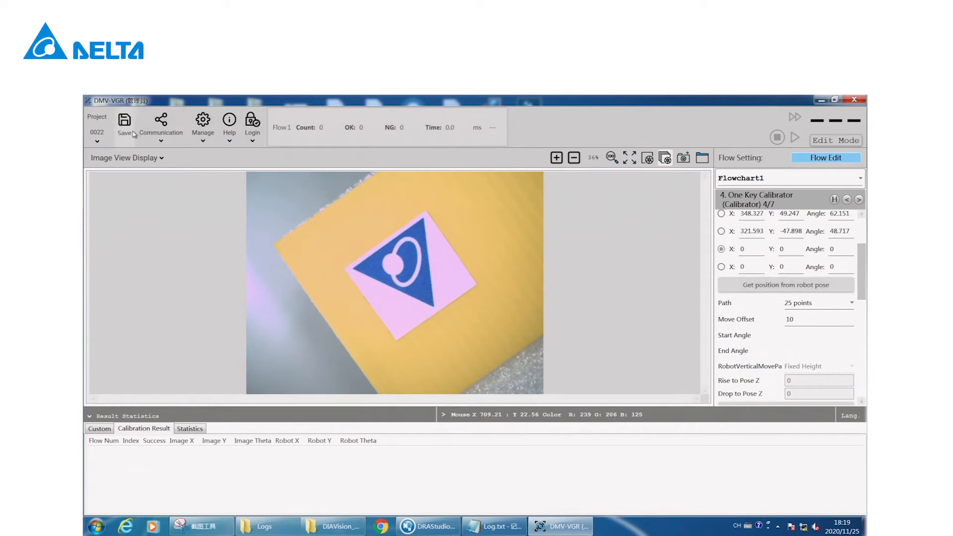
left_click(803, 287)
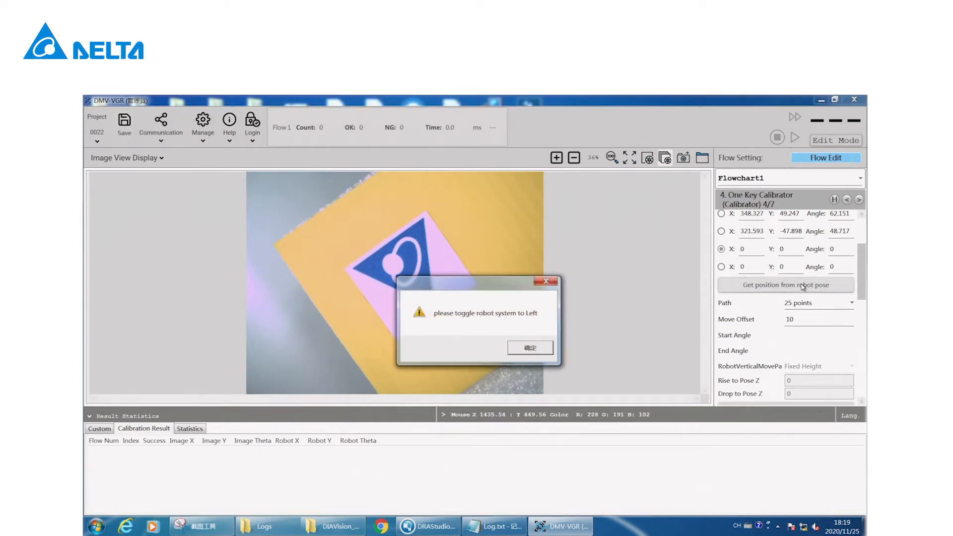
left_click(529, 348)
Switch the robot's hand system to Left in the robot communication settings
left_click(166, 133)
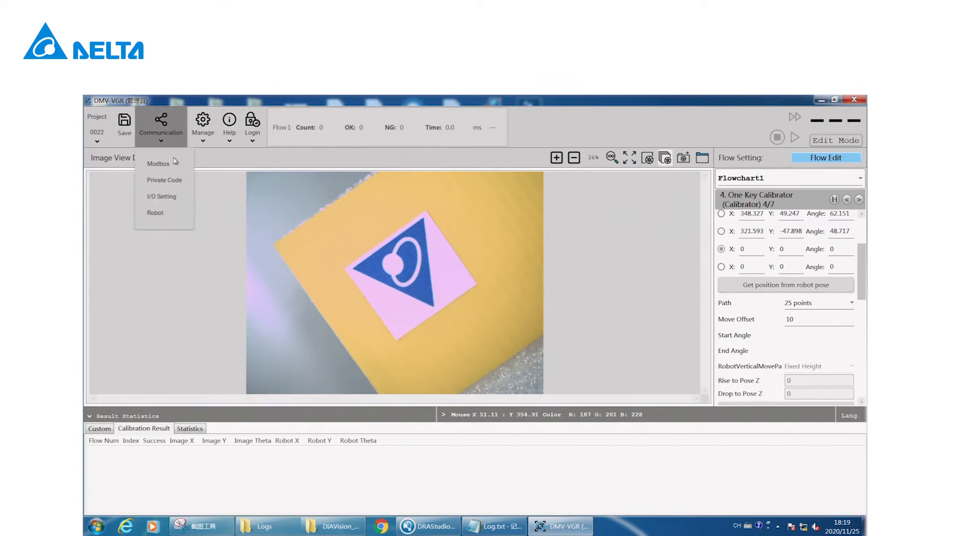
left_click(164, 212)
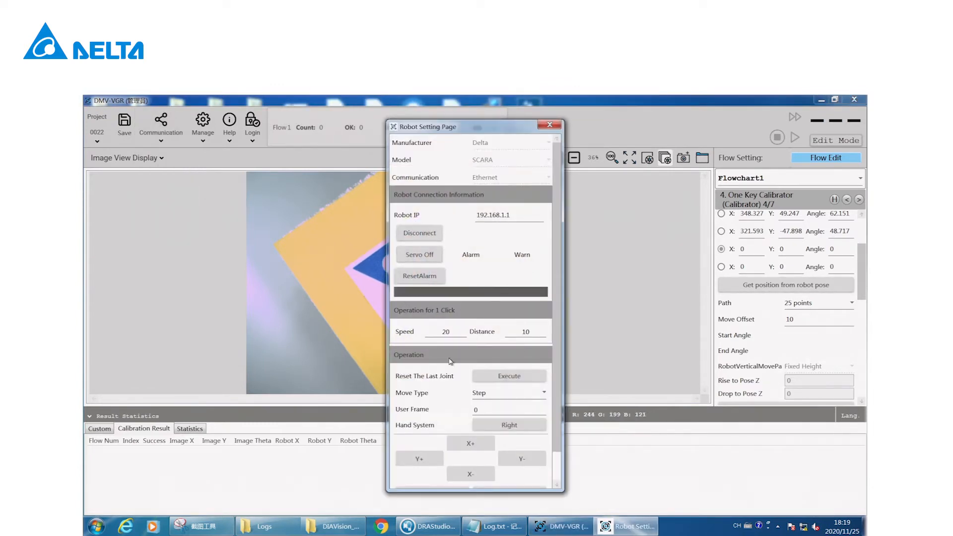
left_click(525, 426)
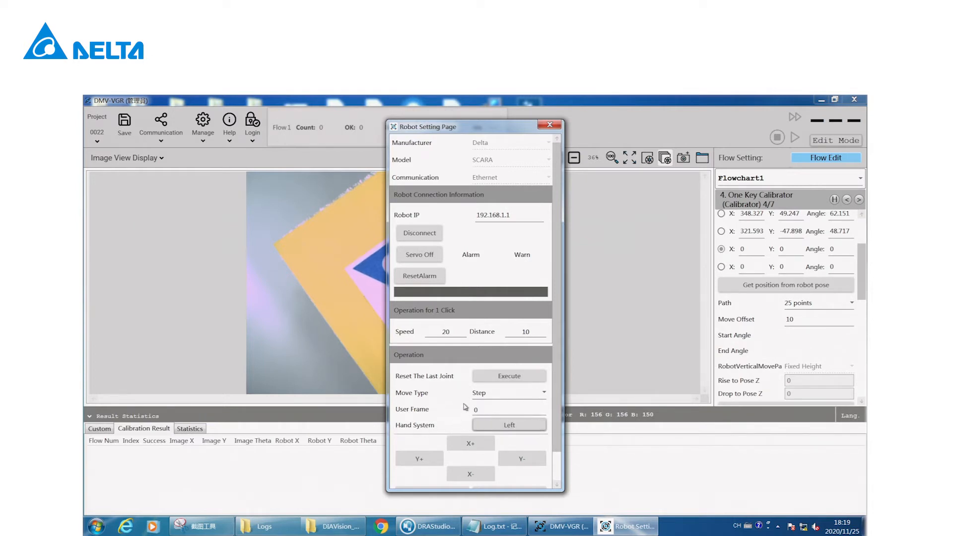
left_click_drag(527, 133, 661, 122)
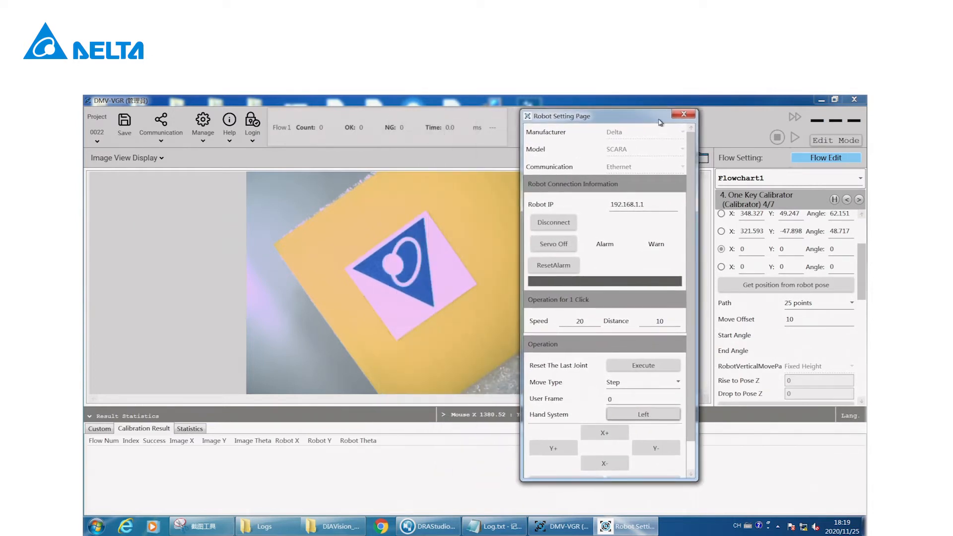
Fill the third and fourth start positions from the current robot pose
left_click(778, 285)
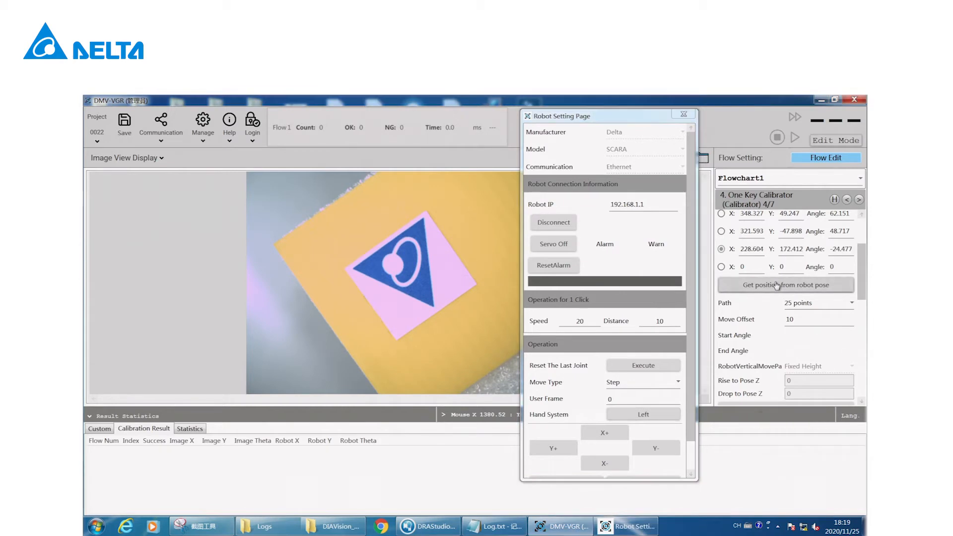
left_click(722, 267)
left_click(740, 286)
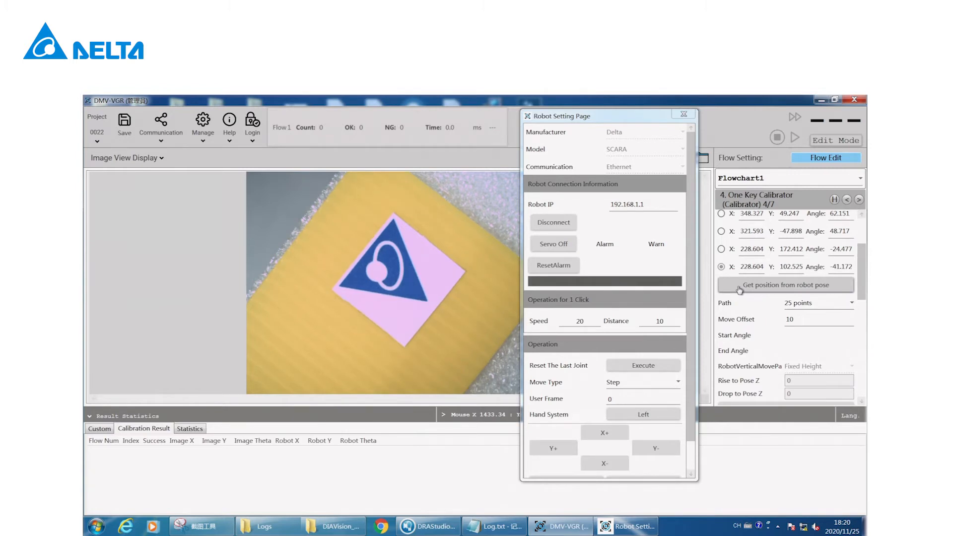
Set the calibration path to 9 points
left_click(839, 308)
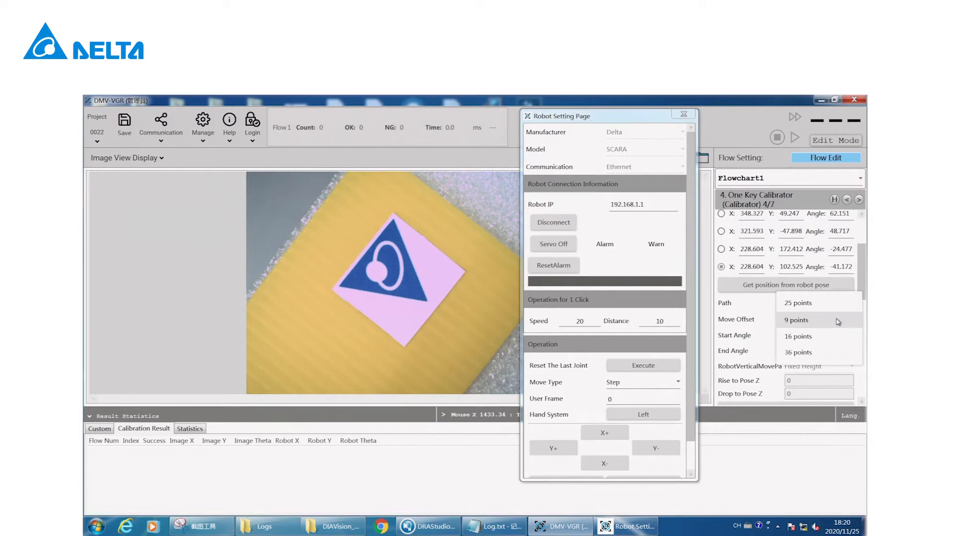
left_click(838, 322)
scroll(865, 308, "down", 3)
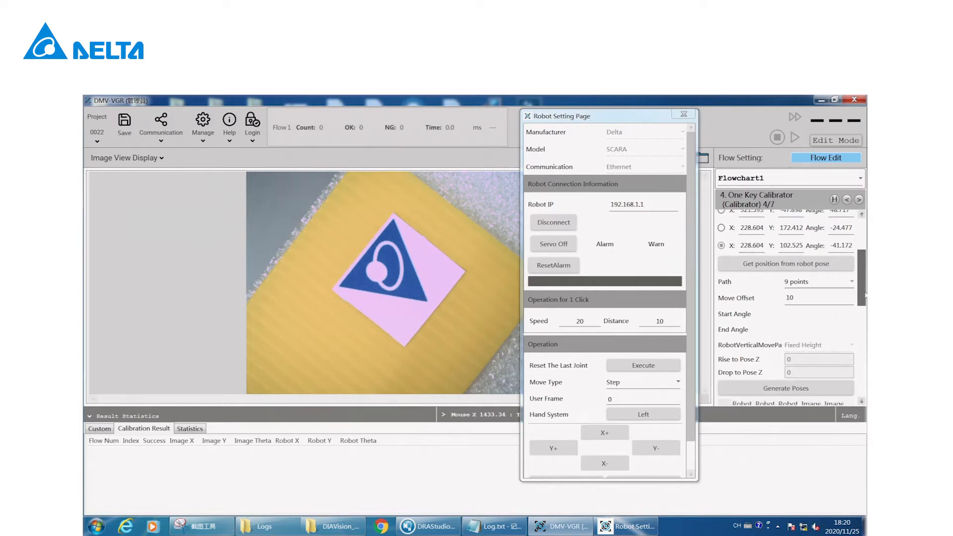
scroll(865, 308, "down", 5)
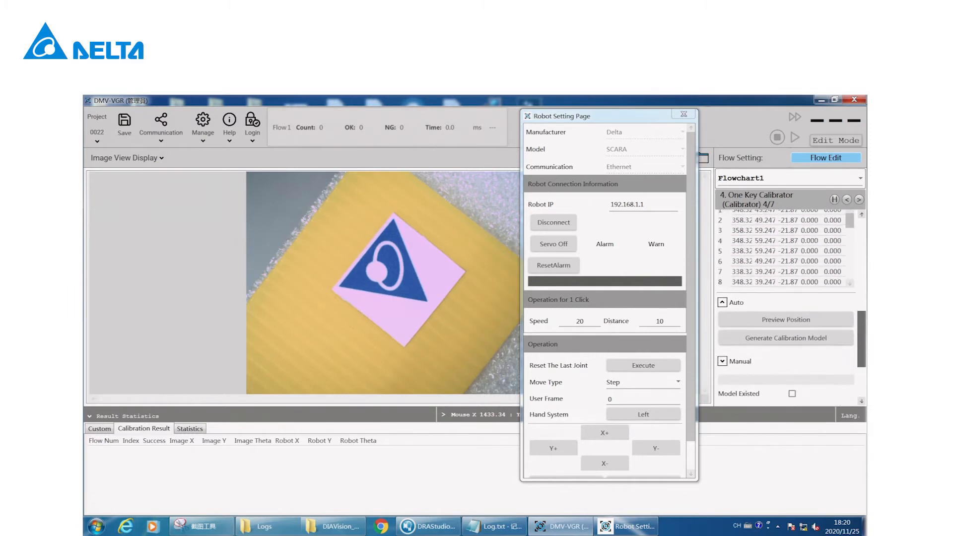
scroll(865, 308, "down", 2)
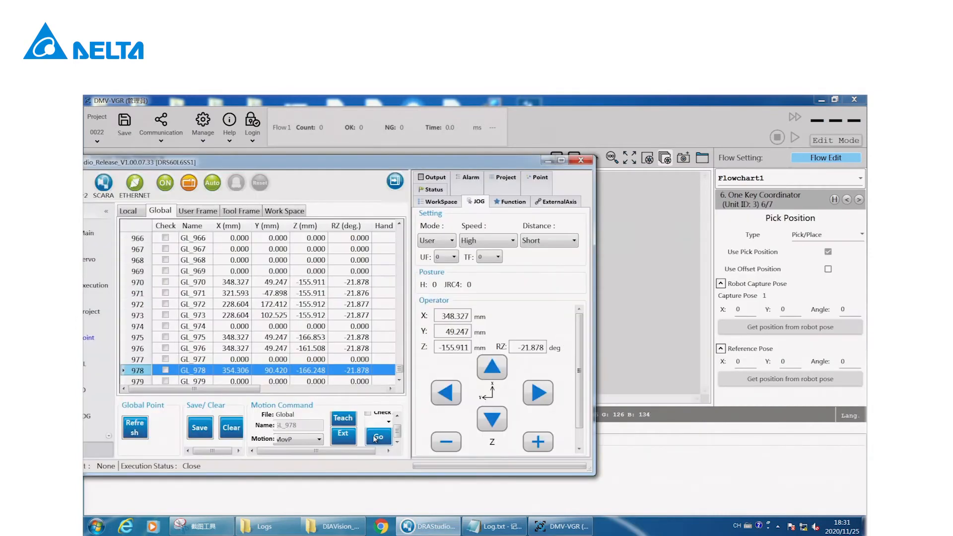
In DRAStudio, move the robot to global point GL_978 and set the jog speed to Medium
left_click(377, 438)
left_click(474, 240)
left_click(479, 261)
Switch back to DMV-VGR and fill the One Key Coordinator's robot capture pose from the current robot pose
left_click(549, 161)
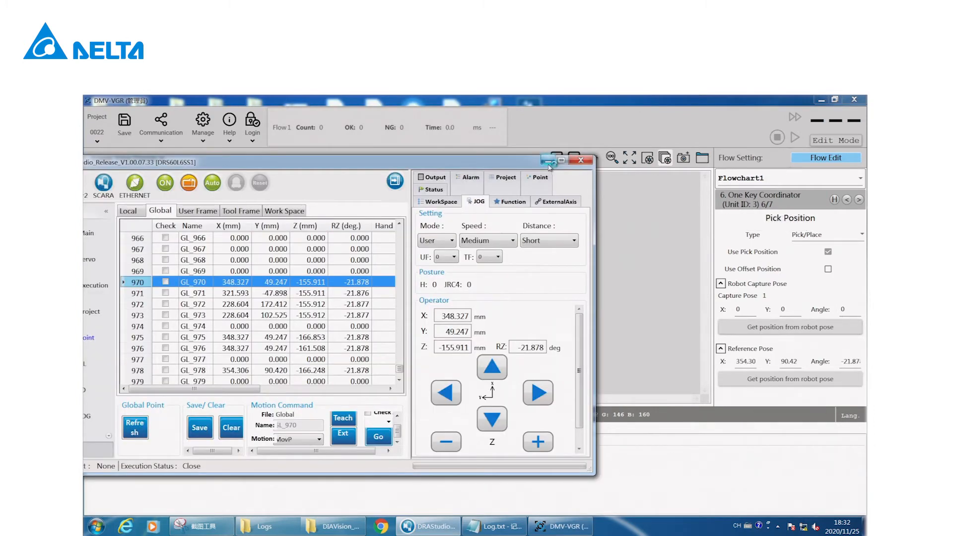
left_click(781, 332)
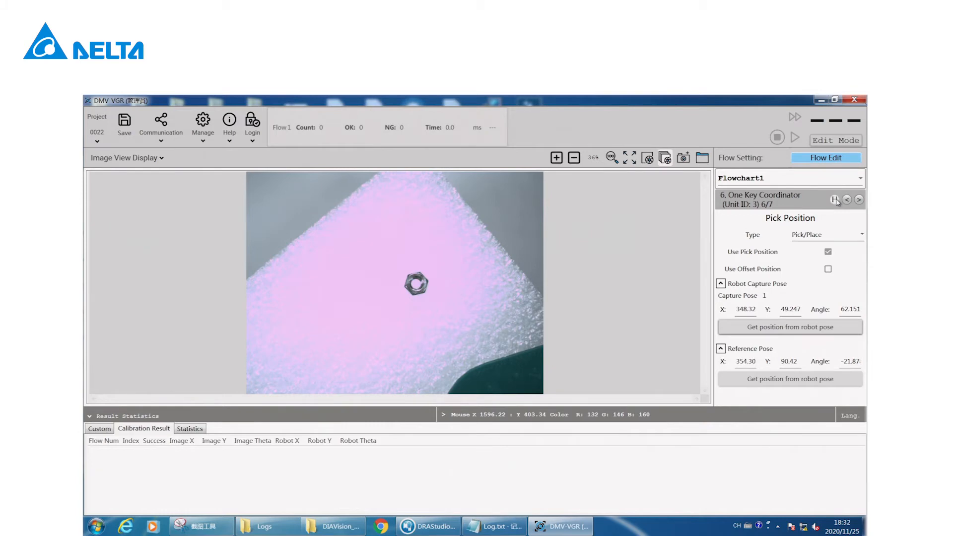
Open the Shape tool (Unit ID: 2) from the flow and shrink its pattern region to fit closely around the hex nut
left_click(836, 201)
left_click(774, 335)
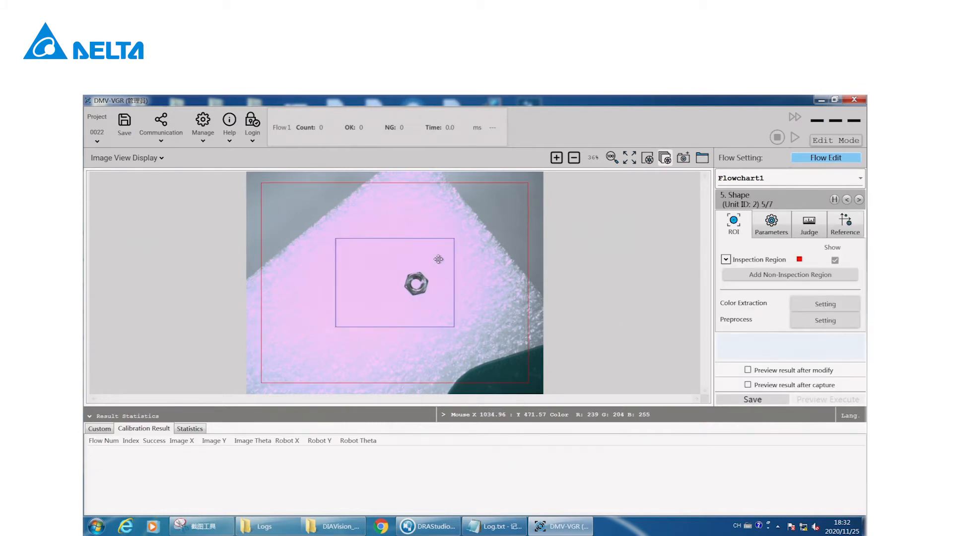
left_click(419, 278)
left_click_drag(336, 238, 397, 265)
left_click_drag(398, 267, 401, 270)
left_click_drag(455, 326, 433, 300)
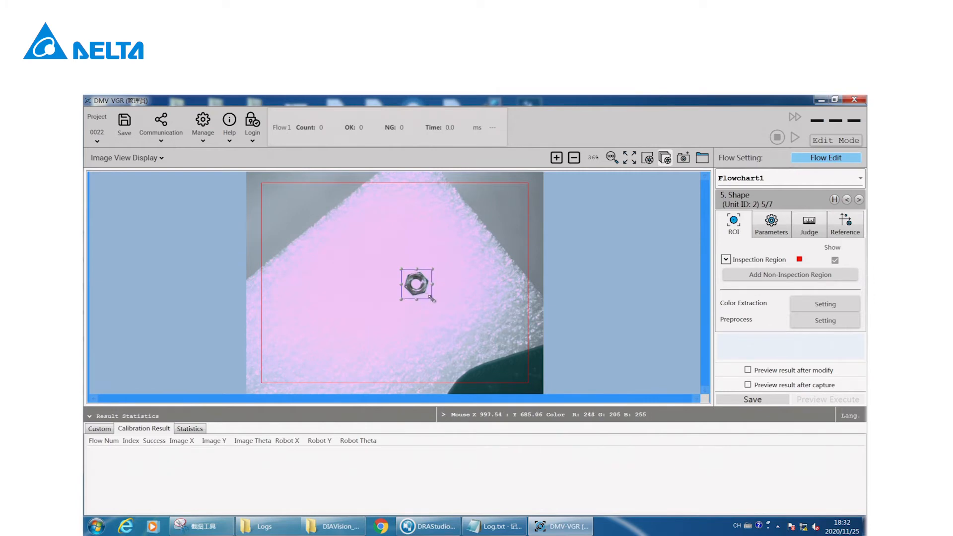
Add Relative Threshold and Erosion preprocessing to the Shape tool, set the erosion mask size to 7*7, and save the settings
left_click(811, 326)
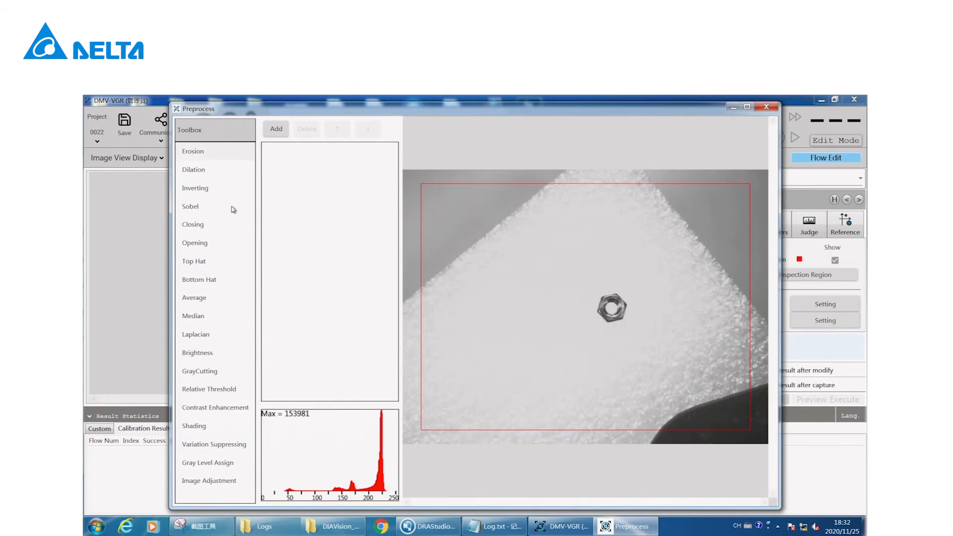
double_click(213, 390)
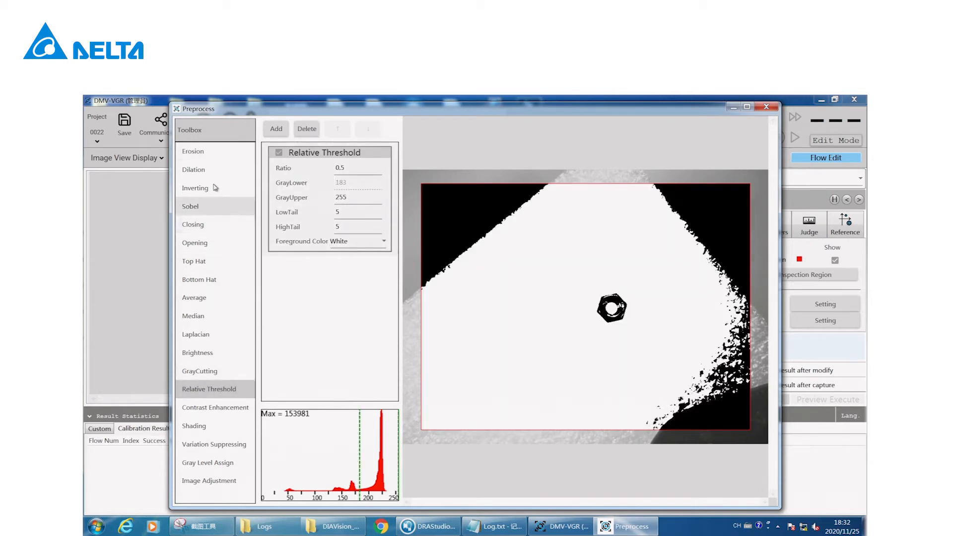
double_click(213, 157)
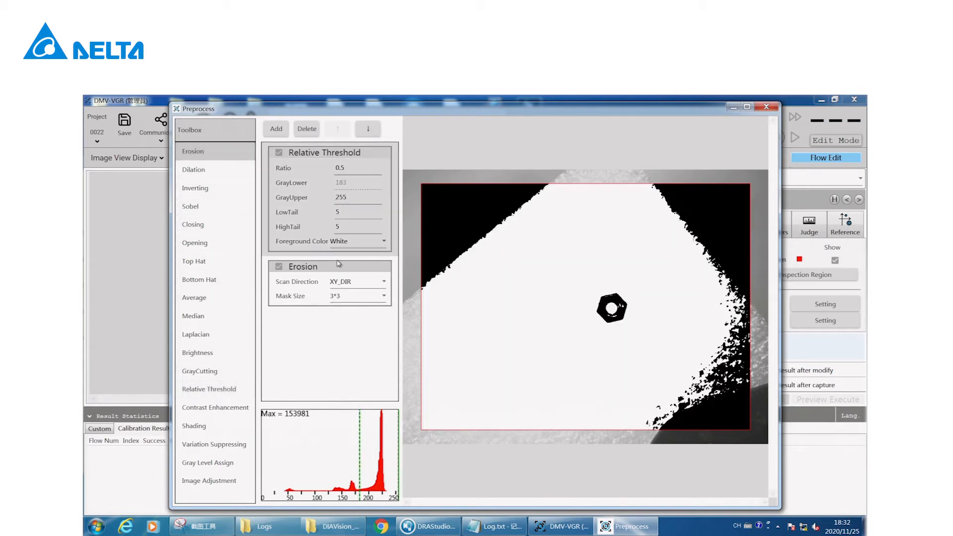
left_click(357, 296)
left_click(348, 330)
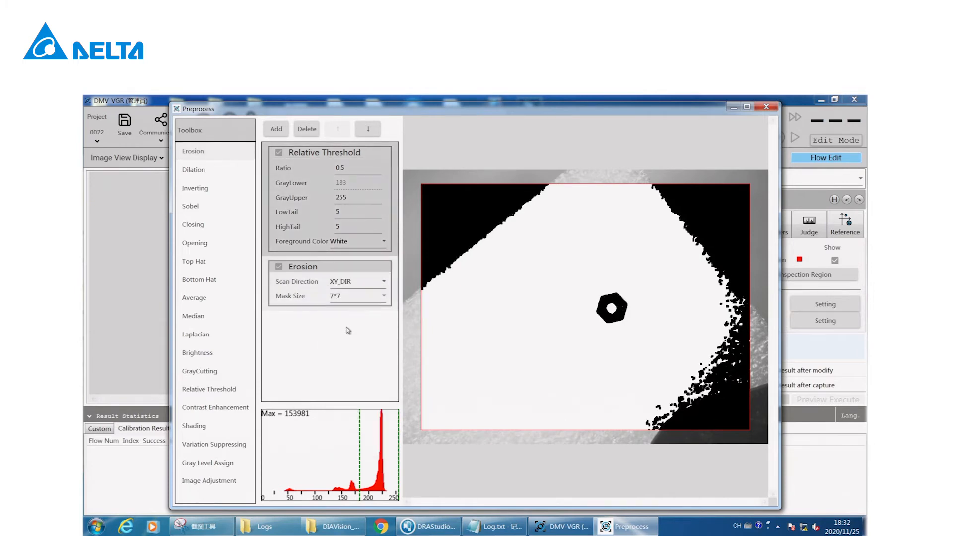
left_click(767, 107)
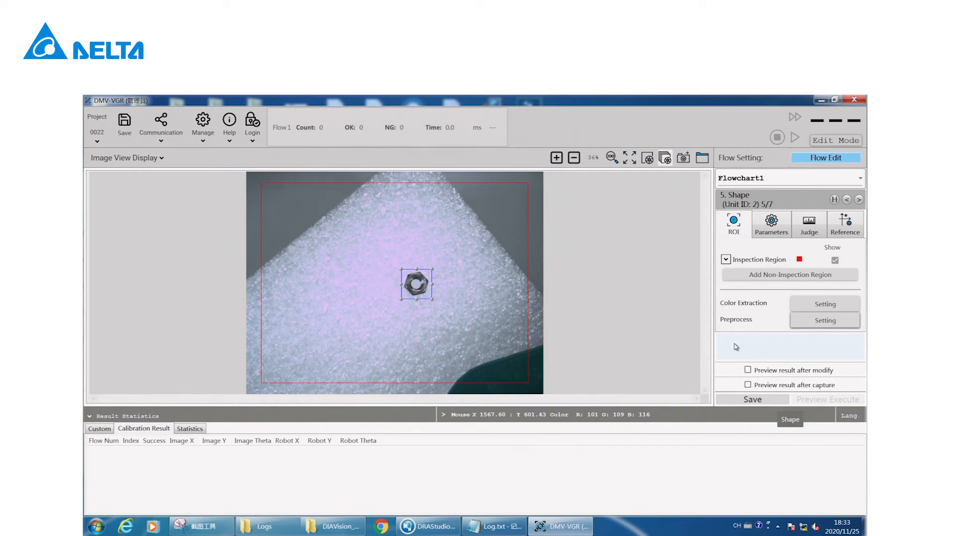
left_click(752, 399)
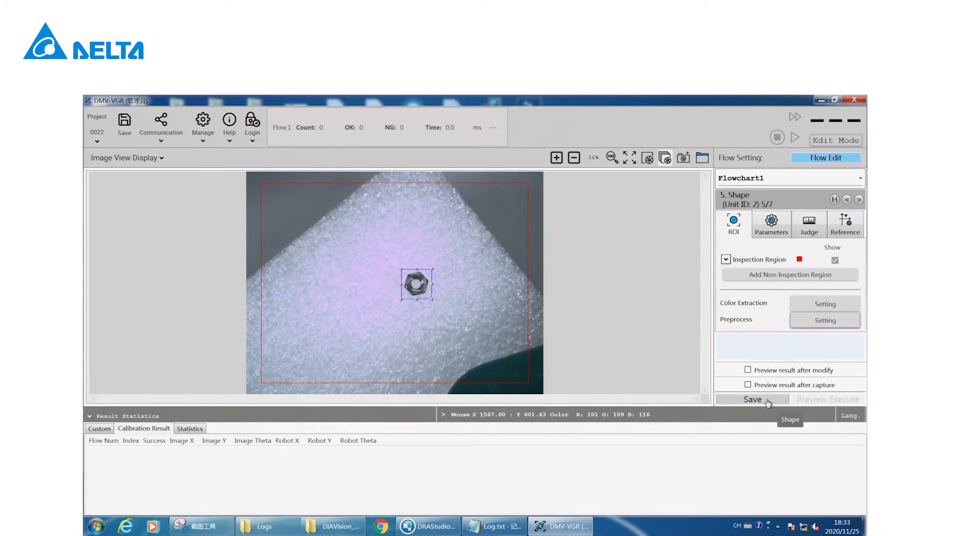
Limit the Shape tool's search angle to -20 for AngleLower and 20 for AngleUpper, and save the parameters
left_click(771, 223)
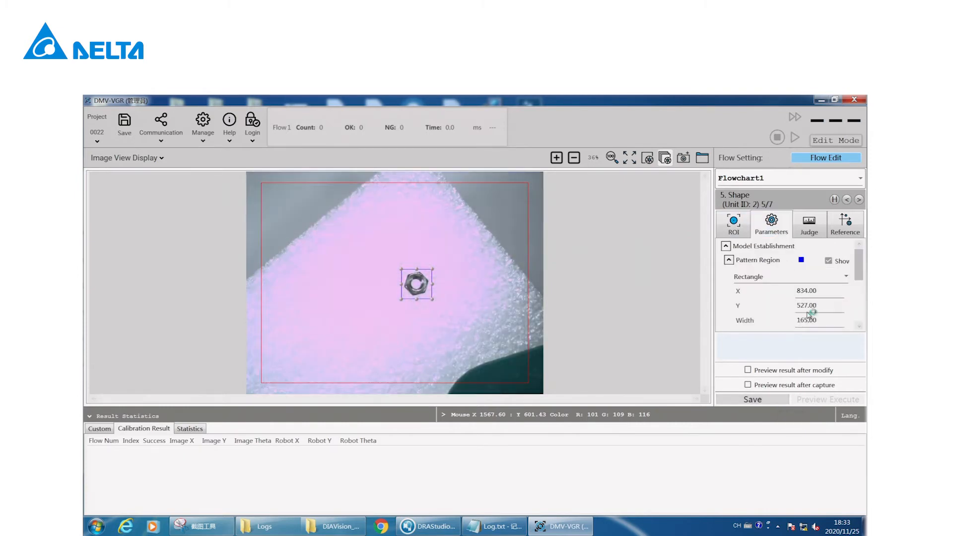
scroll(862, 268, "down", 5)
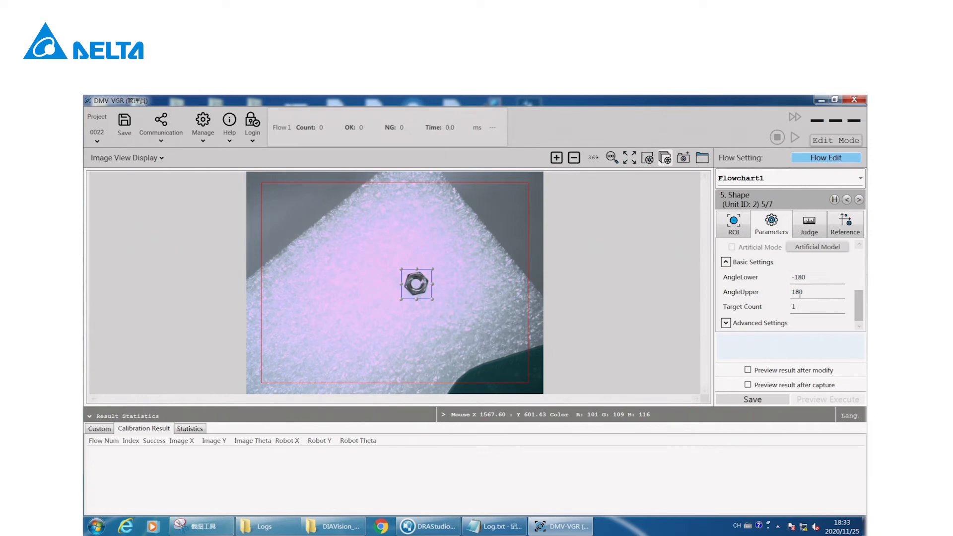
left_click(726, 323)
scroll(774, 298, "down", 2)
left_click_drag(804, 254, 783, 252)
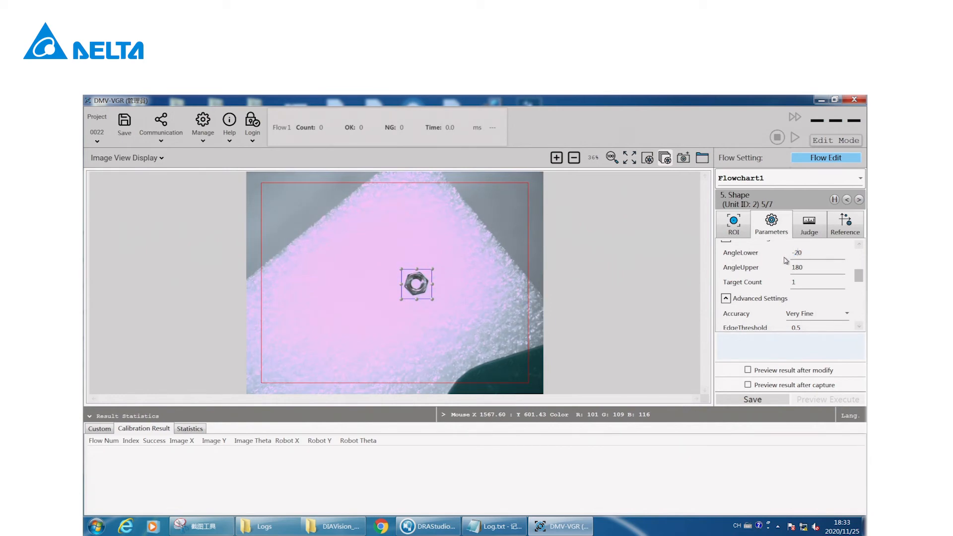
left_click_drag(802, 268, 774, 263)
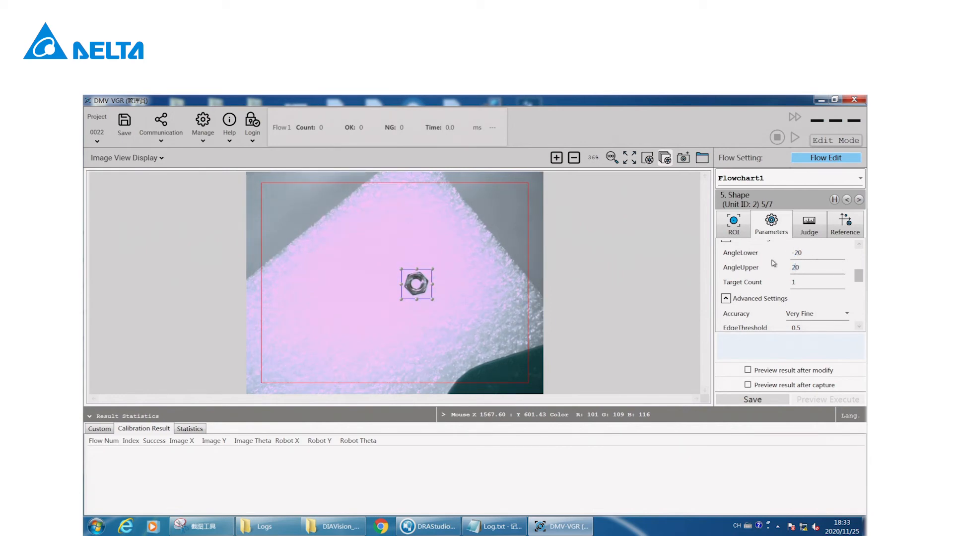
left_click_drag(859, 277, 860, 313)
scroll(799, 298, "up", 4)
scroll(808, 287, "up", 2)
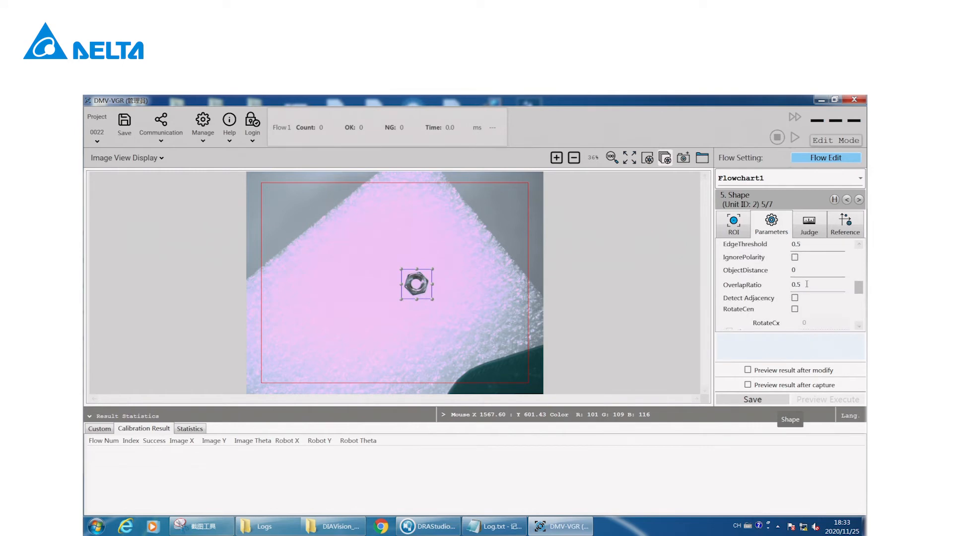
scroll(807, 284, "up", 2)
left_click(752, 398)
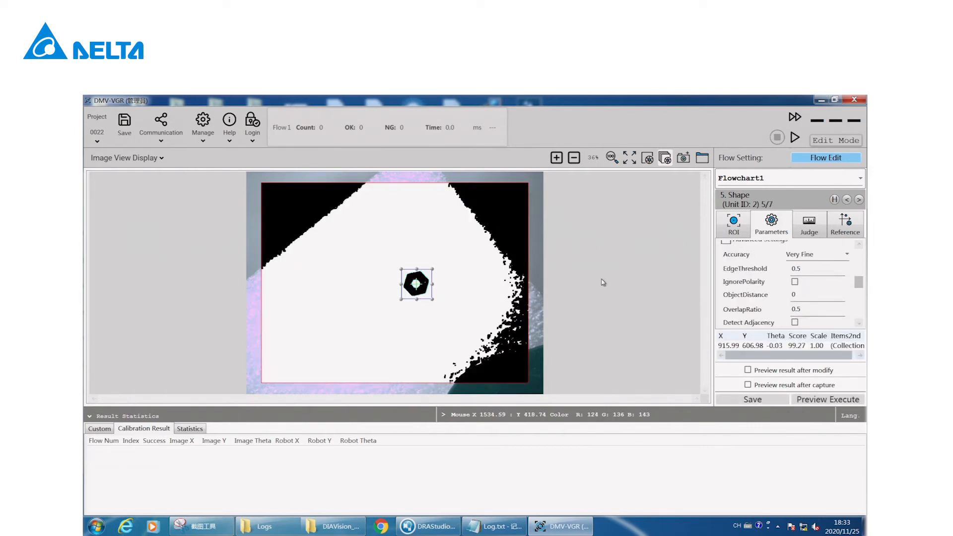
Open the mask editor for the nut's pattern model and apply the mask
scroll(812, 289, "up", 5)
left_click(818, 298)
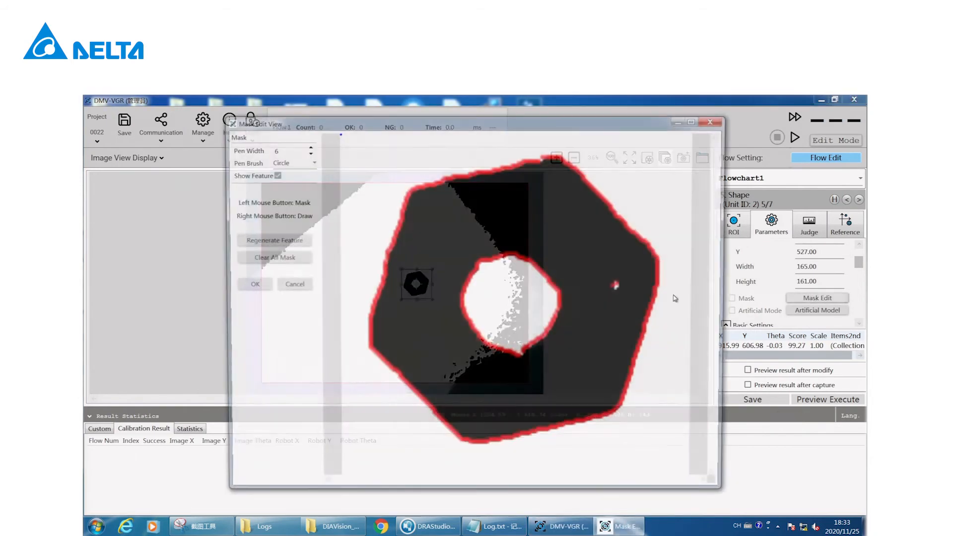
left_click(249, 285)
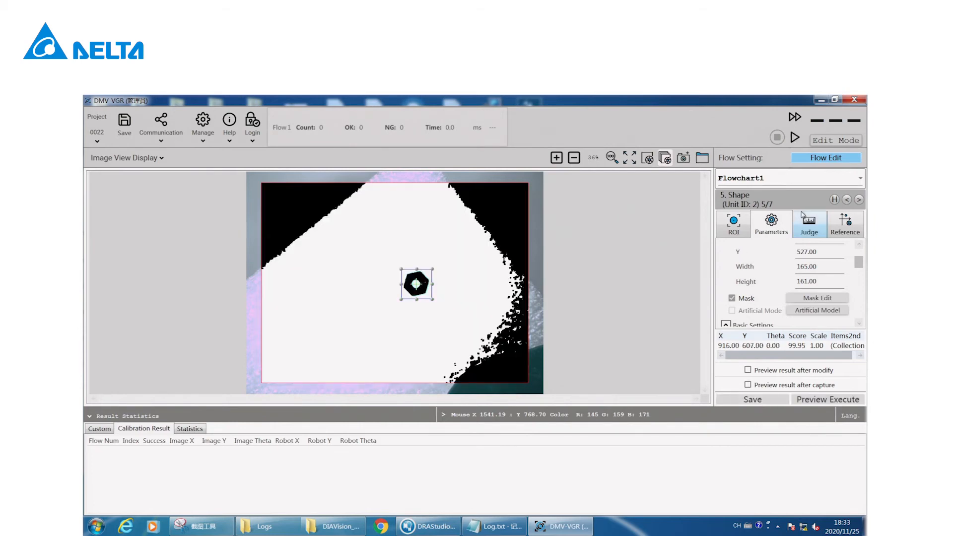
Open the One Key Coordinator (Unit ID: 3), run the flow once and move the robot to the calculated pose
left_click(835, 200)
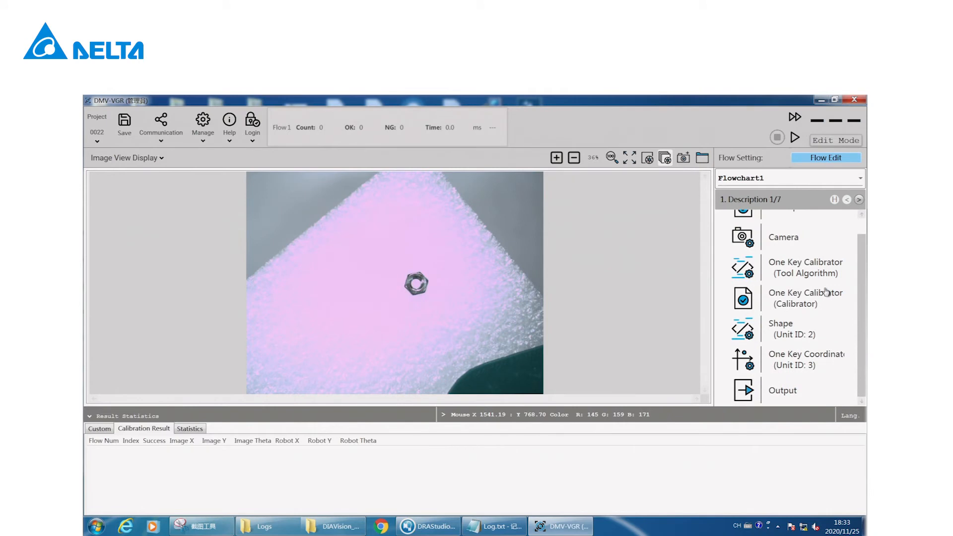
double_click(813, 363)
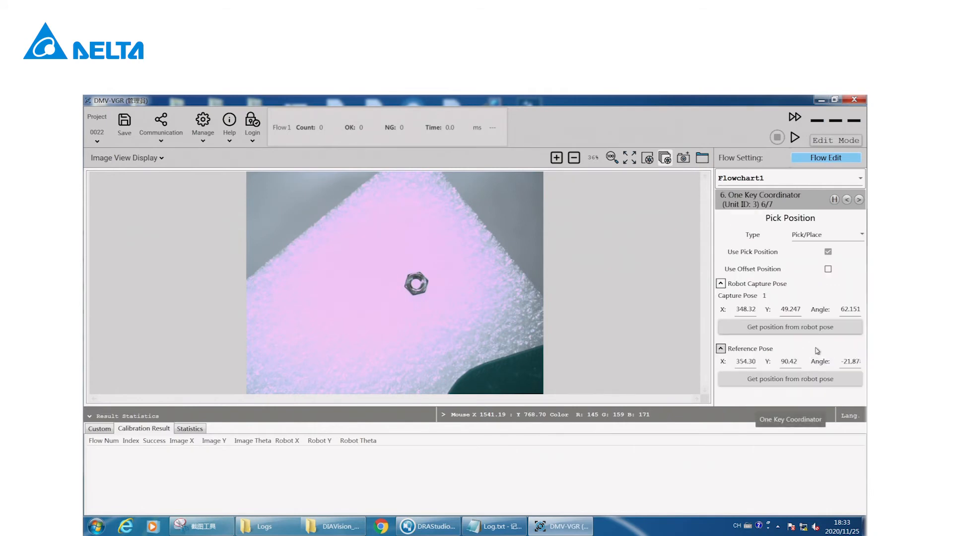
left_click(795, 137)
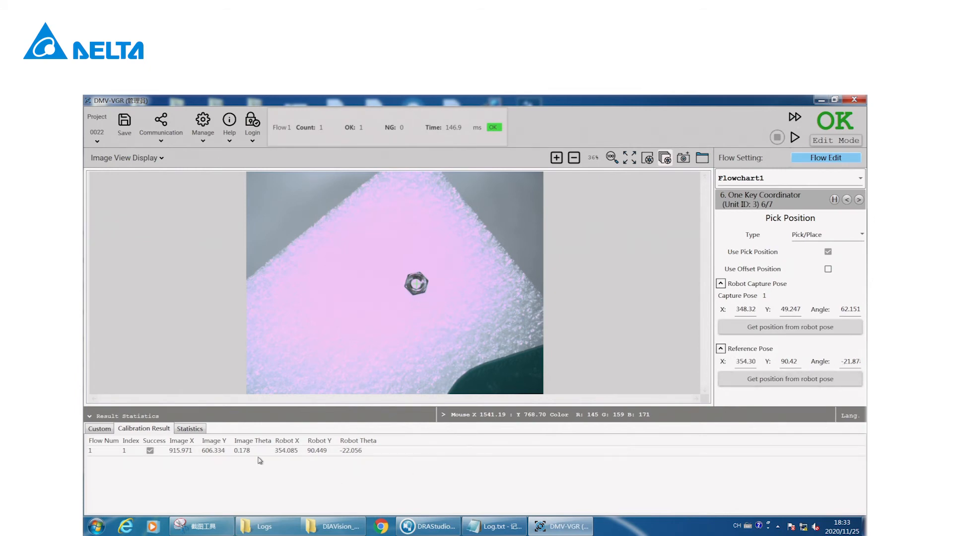
right_click(359, 455)
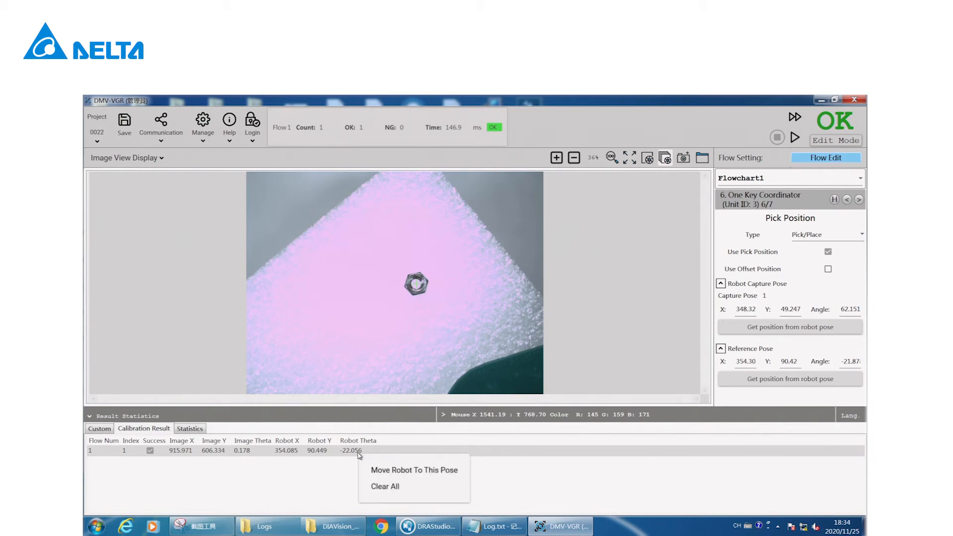
left_click(419, 471)
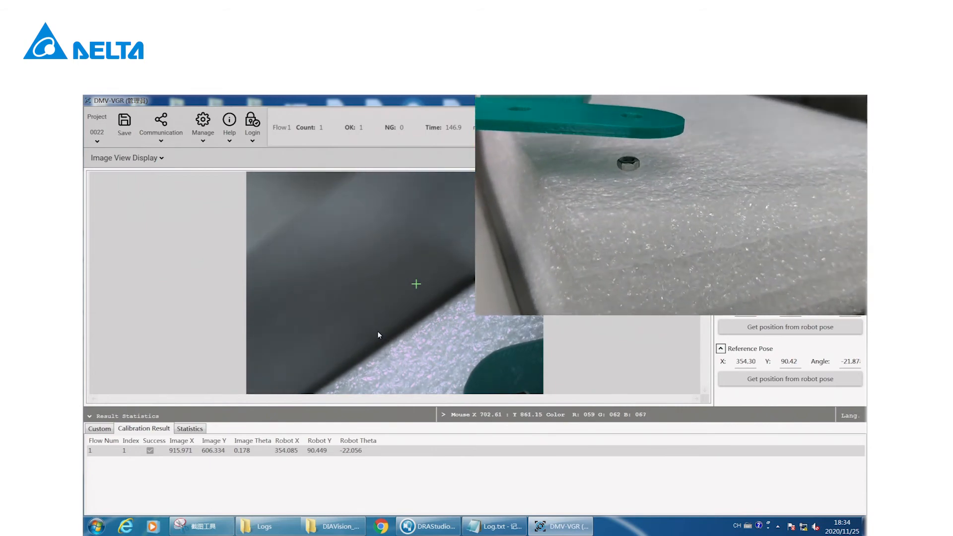
Open the robot settings page, switch to DRAStudio and jog the robot down in Z toward the nut
left_click(148, 141)
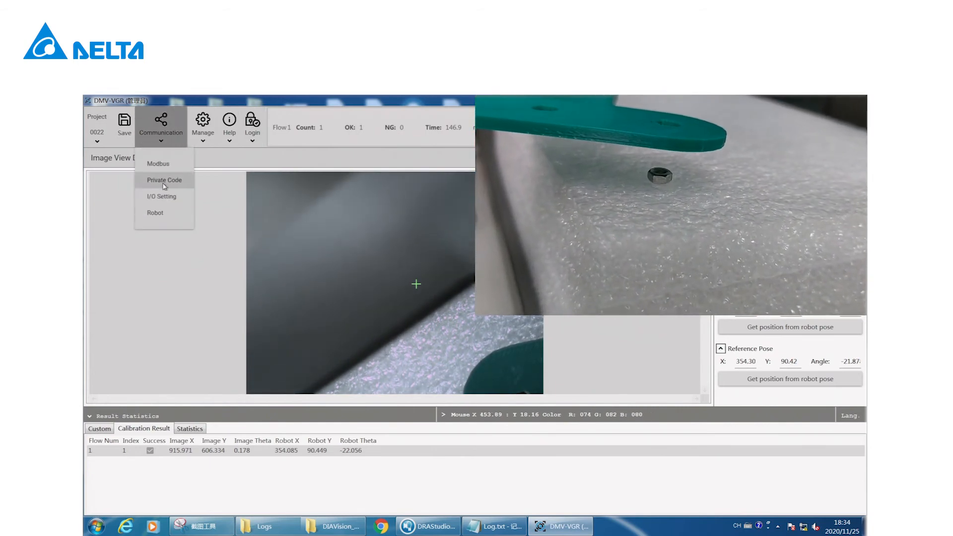
left_click(164, 206)
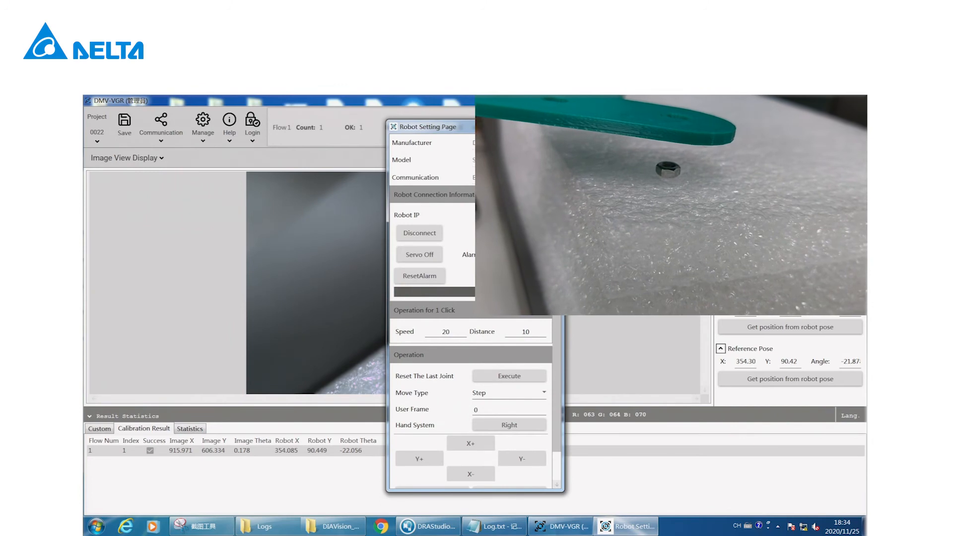
left_click(428, 526)
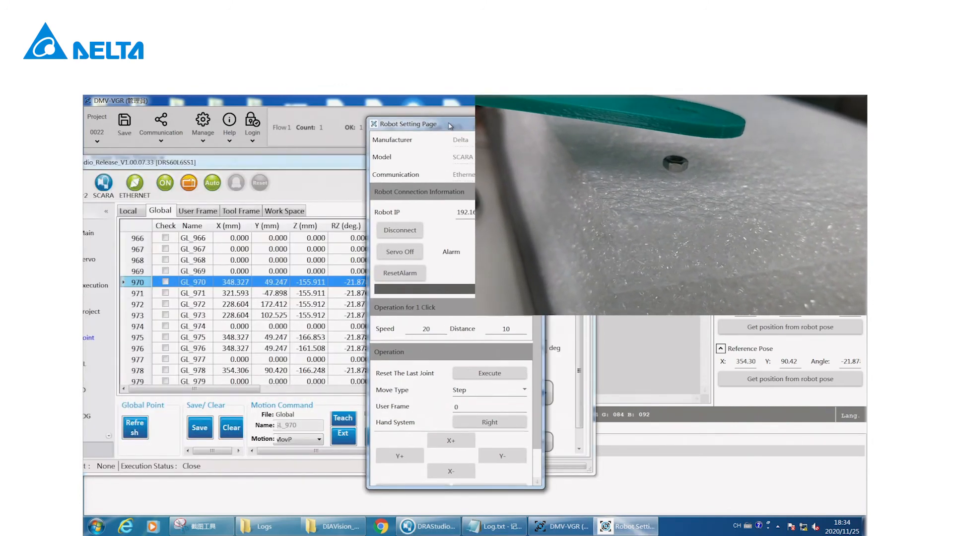
left_click_drag(447, 126, 268, 125)
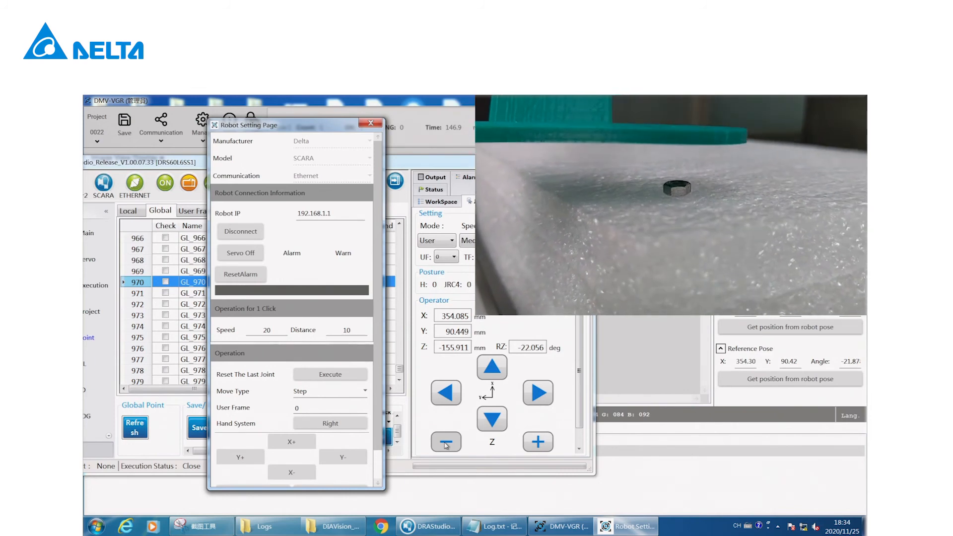
left_click(446, 442)
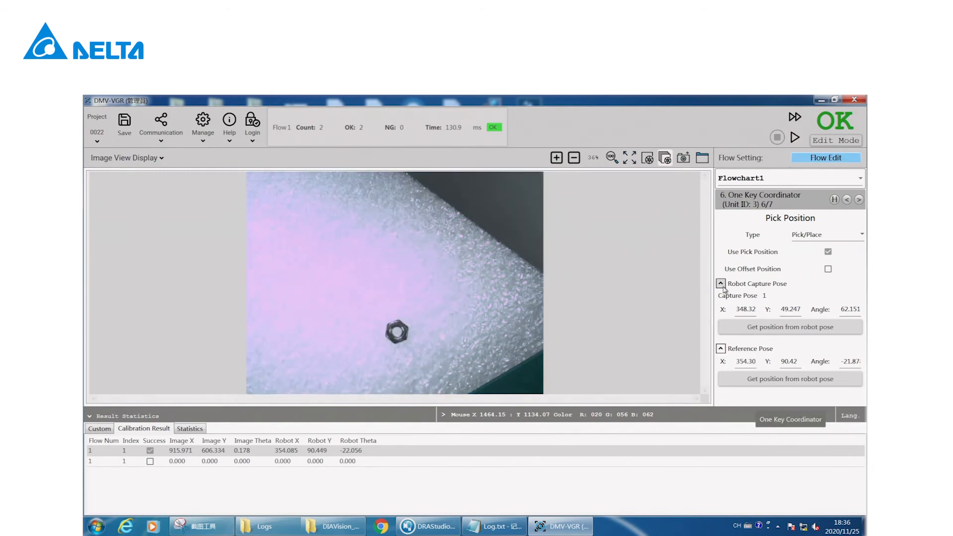
Run the flow once on the repositioned nut and clear all entries from the calibration results
left_click(795, 137)
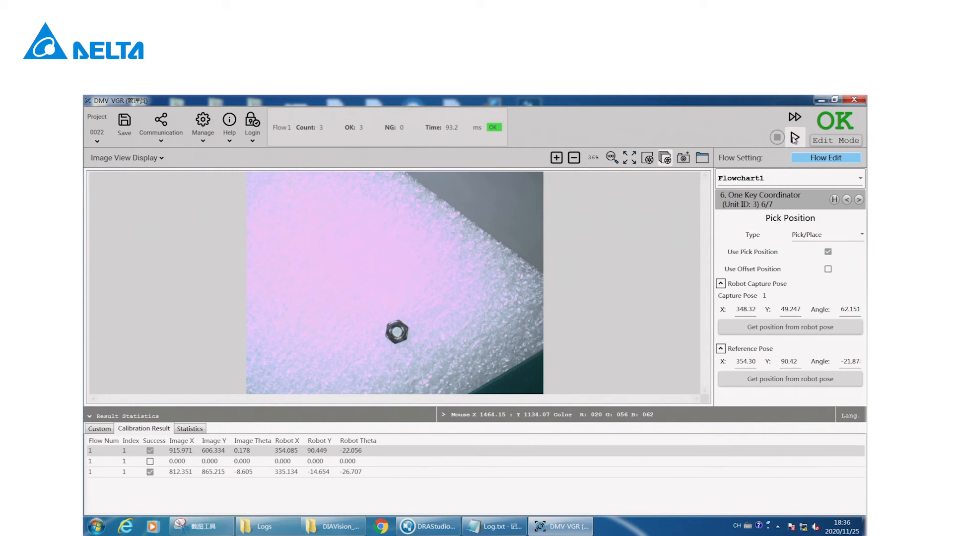
right_click(374, 471)
left_click(404, 450)
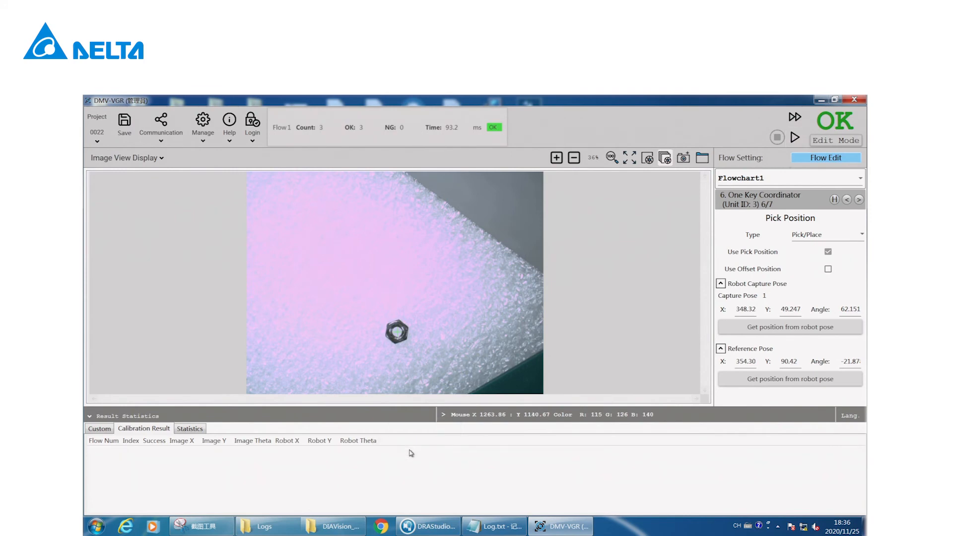
Run the flow again on the repositioned nut, move the robot to the calculated pose and switch to DRAStudio
left_click(794, 137)
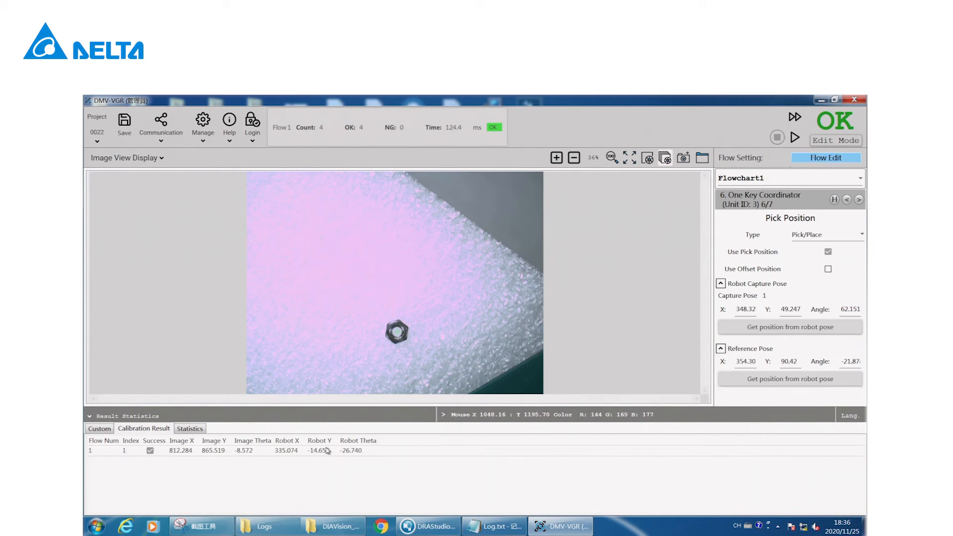
right_click(358, 454)
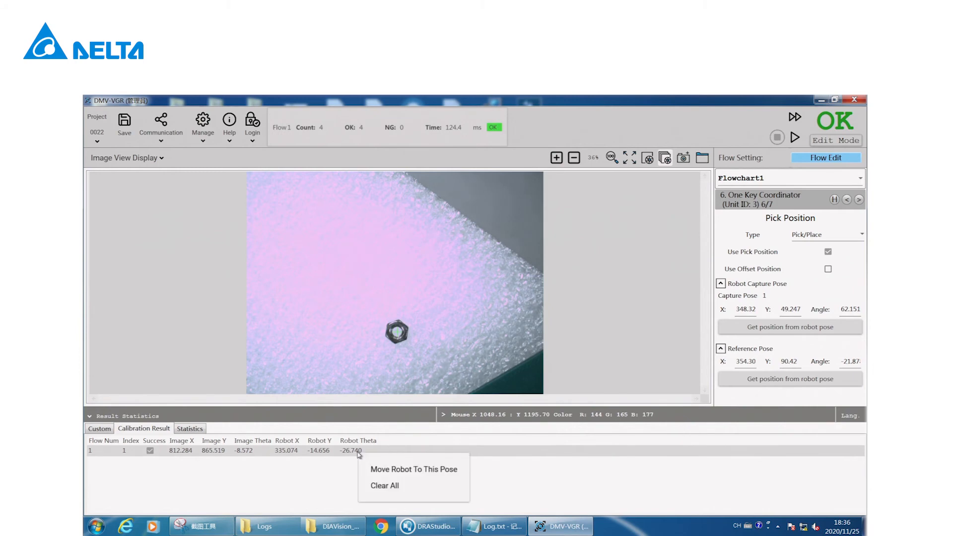
left_click(408, 468)
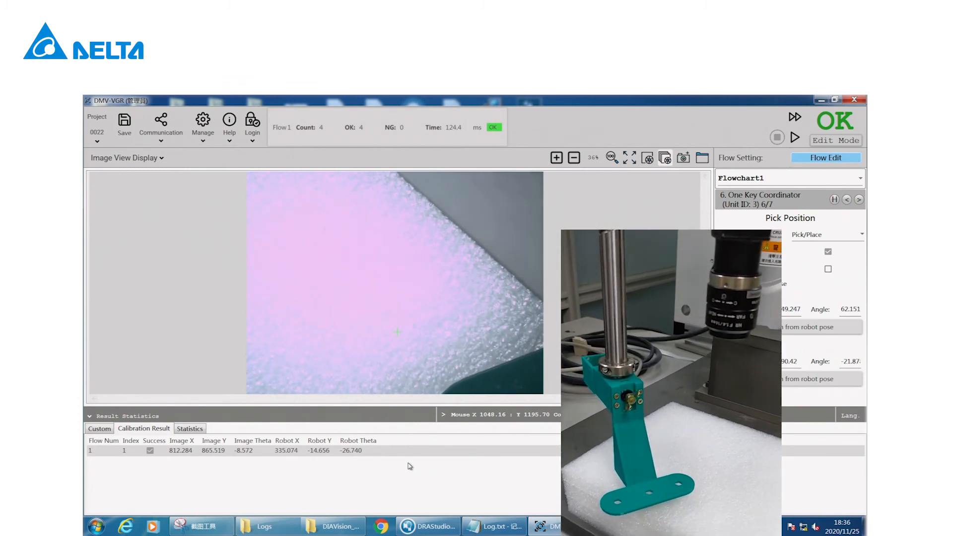
left_click(413, 524)
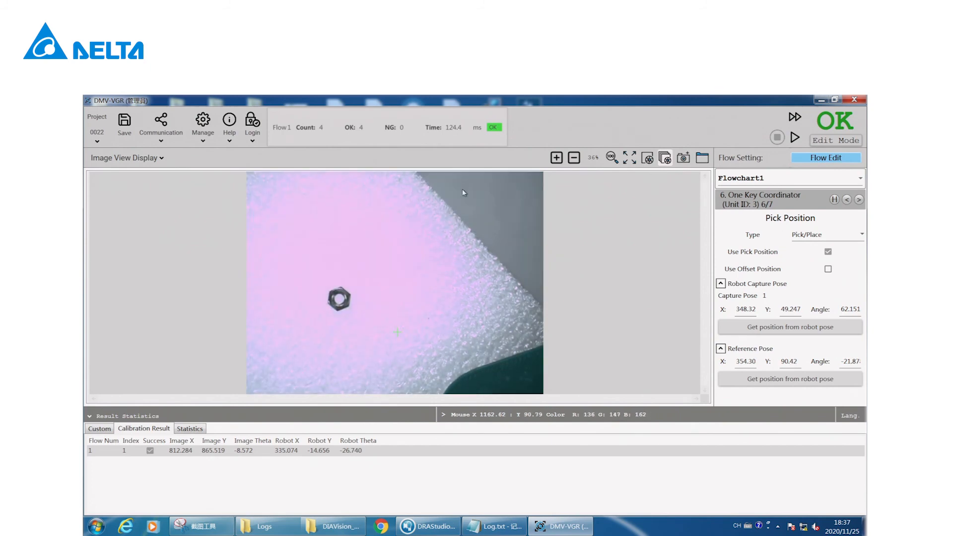
Run the flow for the nut's new location and move the robot to the pose in the newest result row
left_click(795, 137)
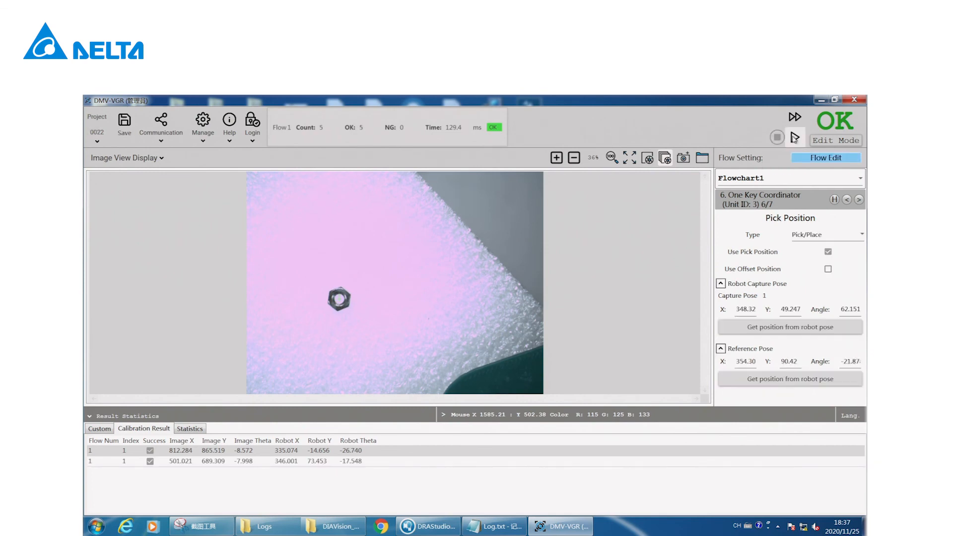
left_click(356, 461)
right_click(356, 462)
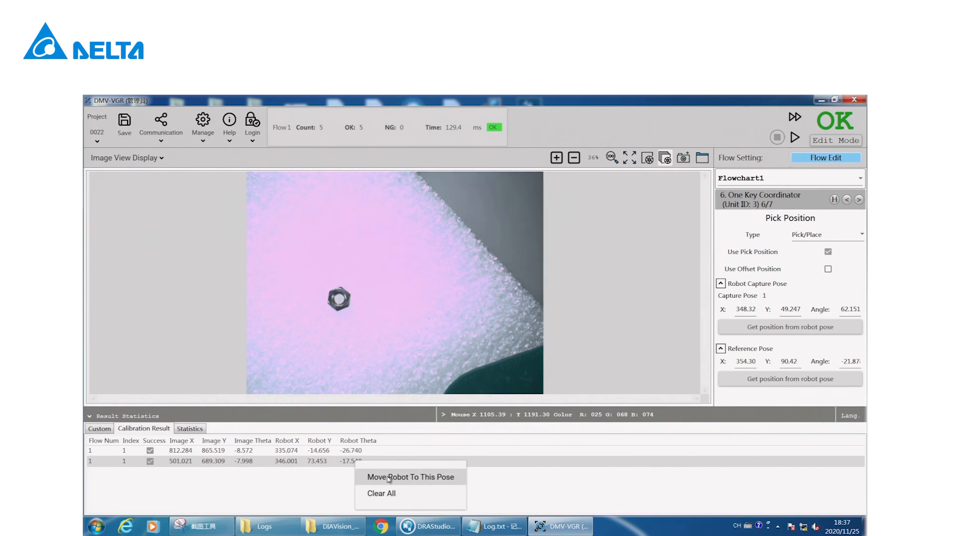
left_click(389, 477)
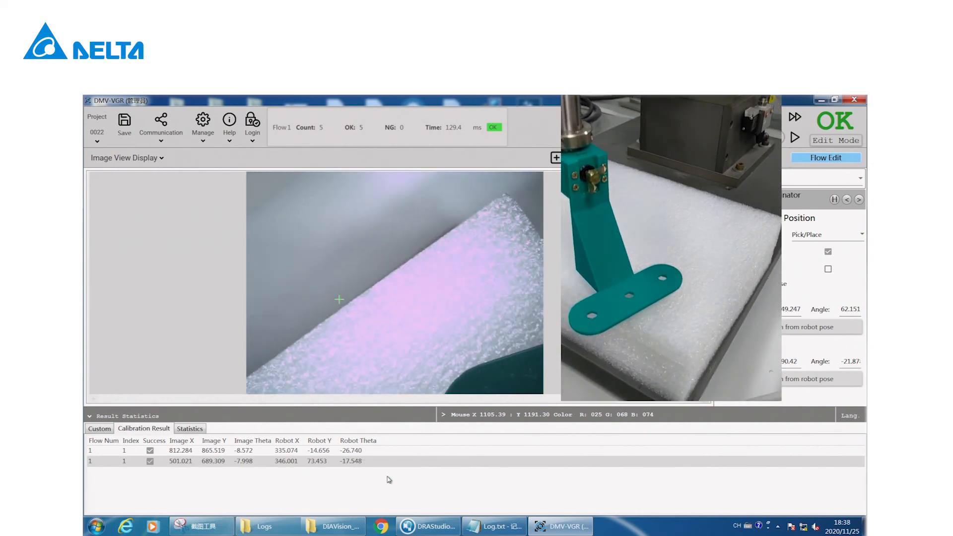
Switch to DRAStudio and jog the robot down to a Z of about -171 mm, placing the fixture over the nut
left_click(420, 524)
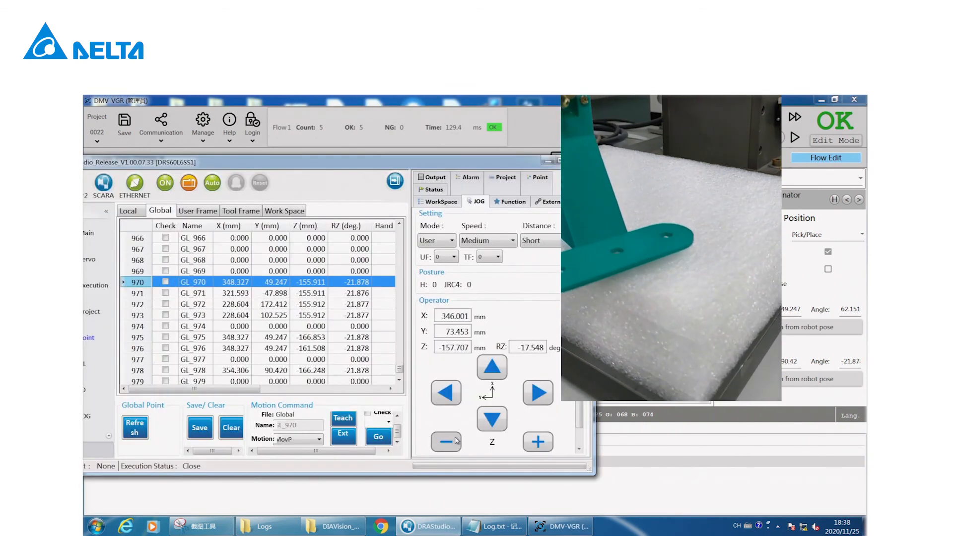
left_click(446, 441)
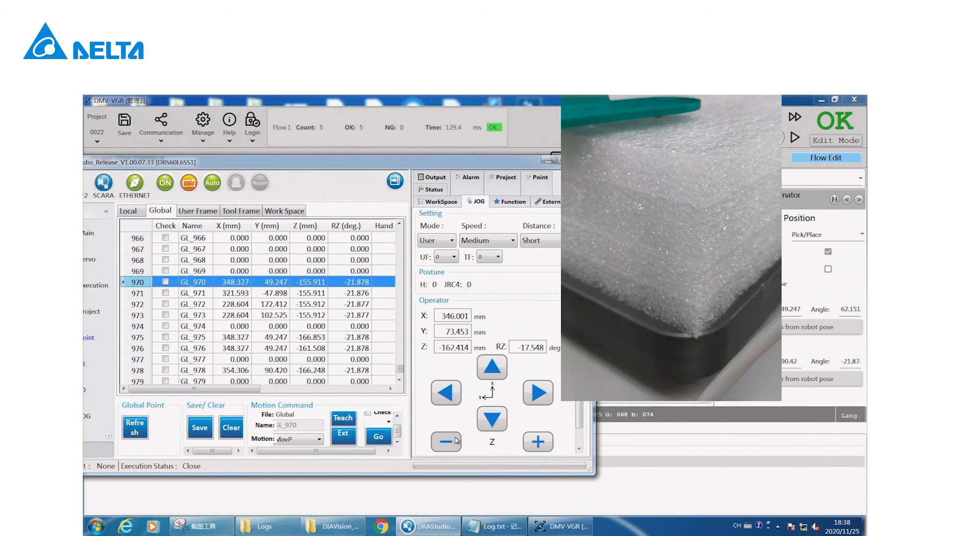
left_click_drag(454, 436, 440, 432)
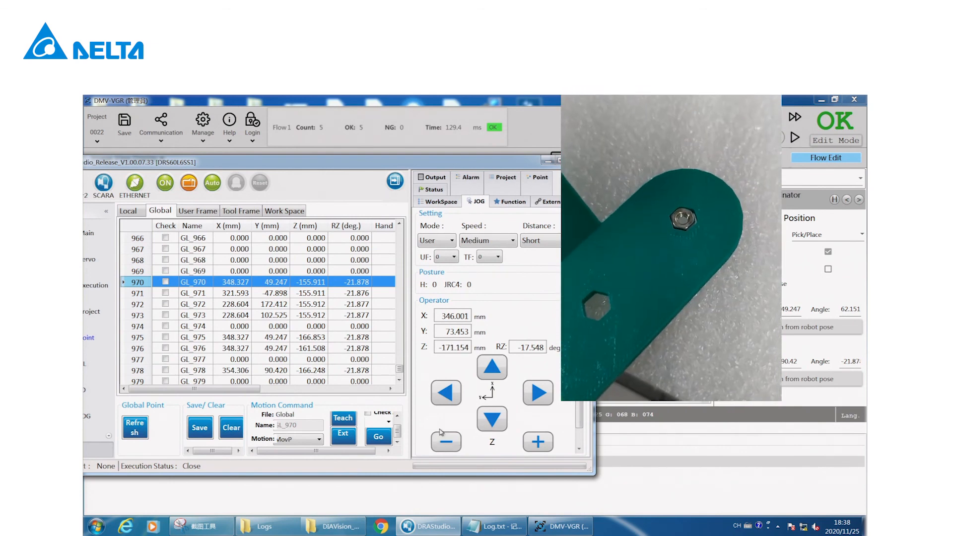